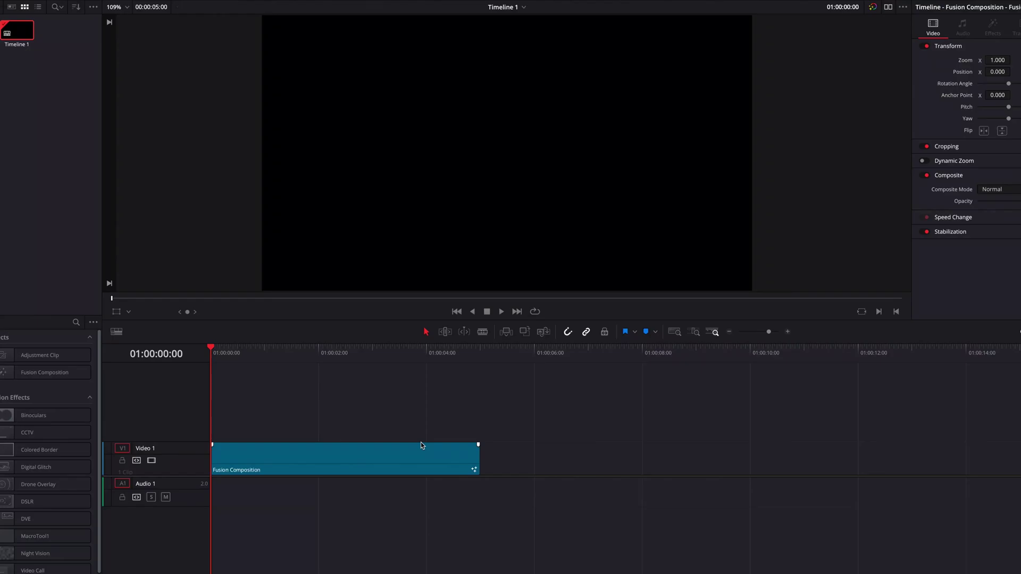
Open the Fusion Composition clip on the Fusion page and connect a new Text+ node to MediaOut1.
click(415, 453)
click(518, 563)
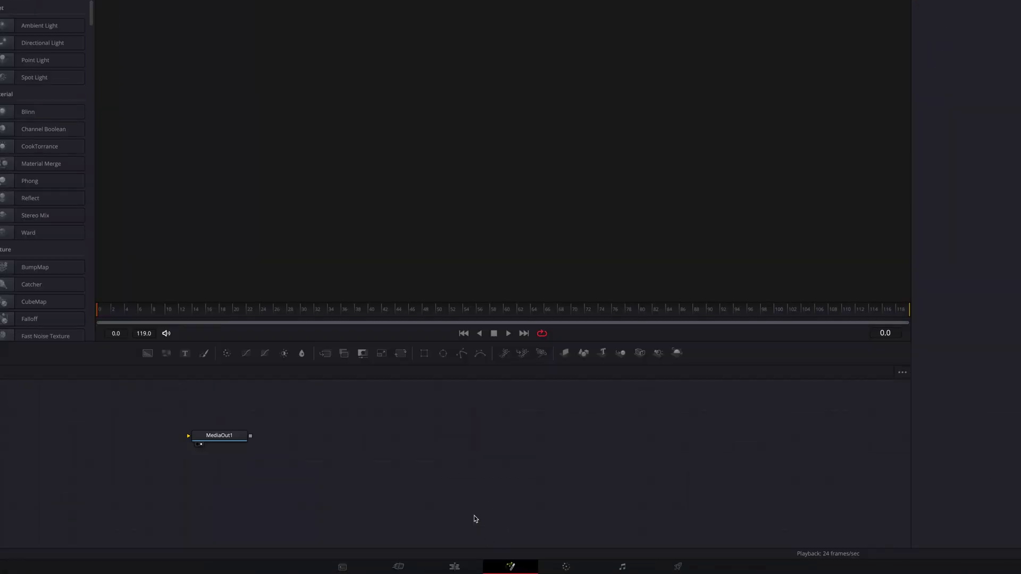
drag(363, 520, 715, 513)
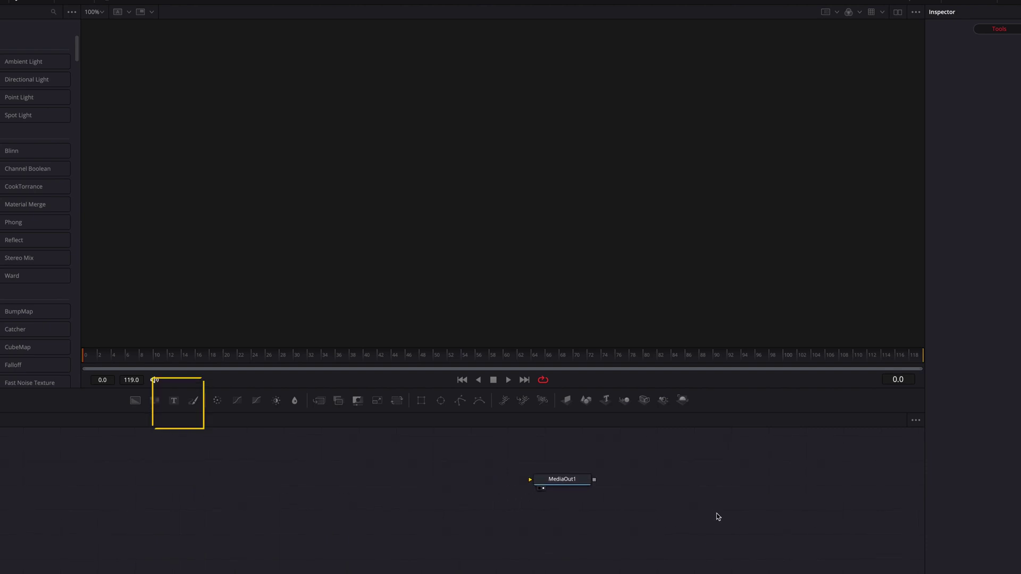
drag(171, 398, 530, 480)
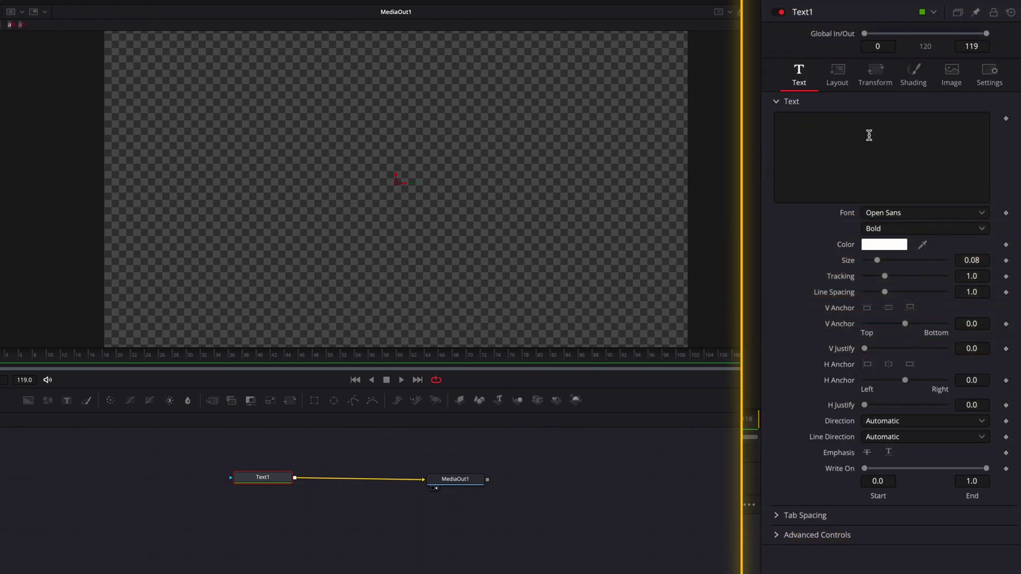
Enter "TEXT" as the node's text and enlarge it to a size of about 0.29.
click(869, 135)
text(TEXT)
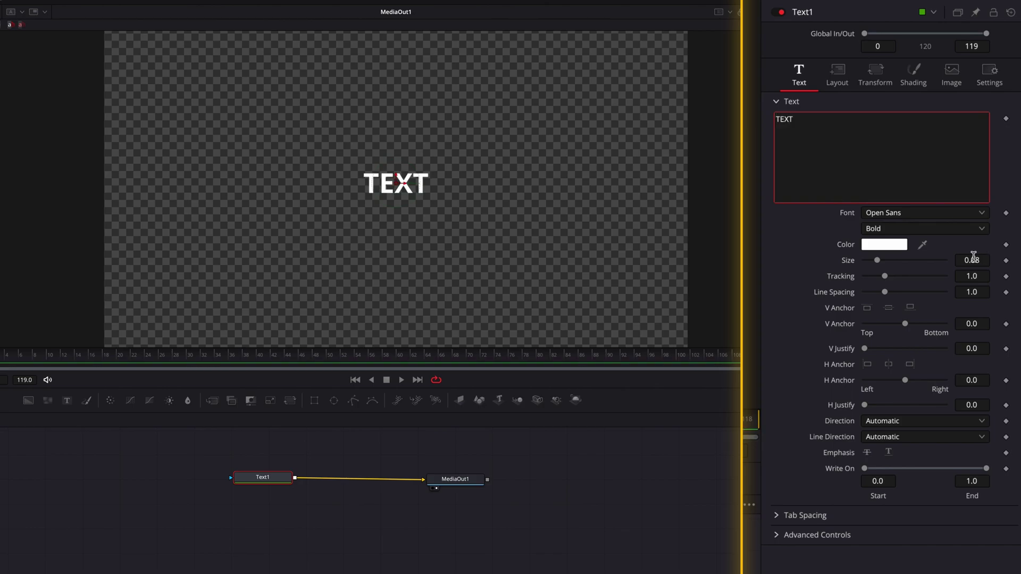
drag(974, 259, 1017, 259)
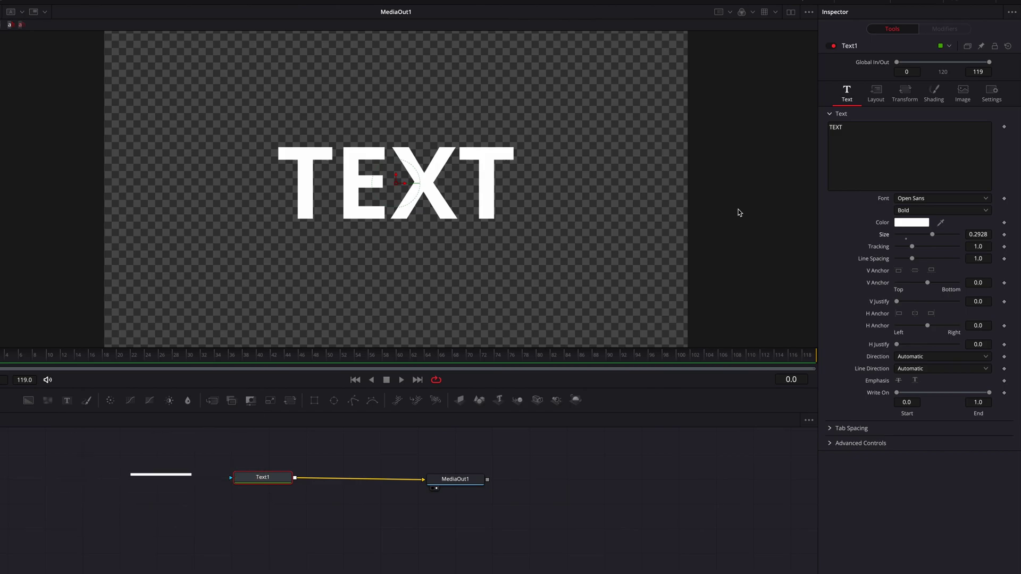
Apply a Follower modifier to the text and open its modifier settings.
right_click(899, 135)
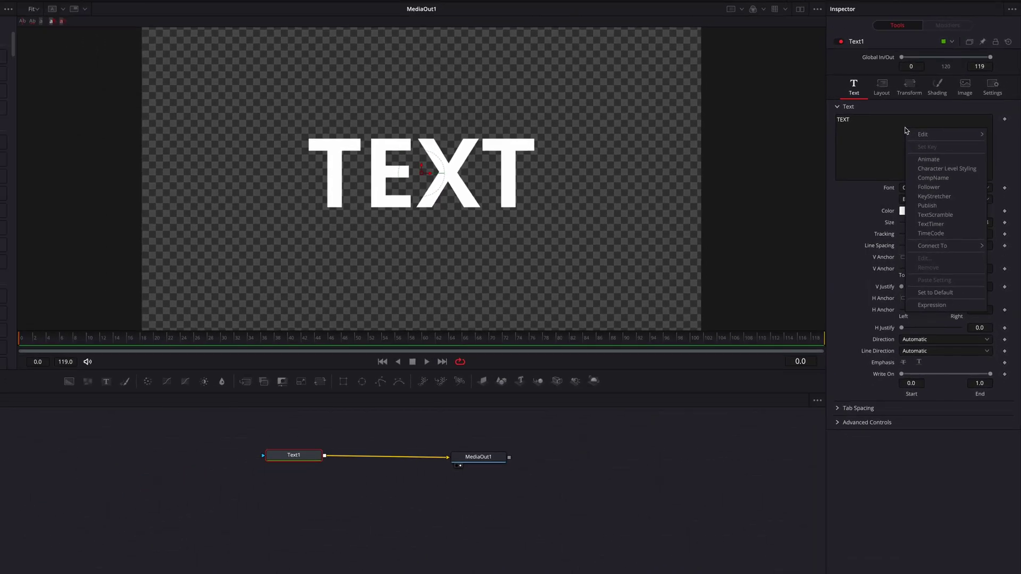
click(929, 186)
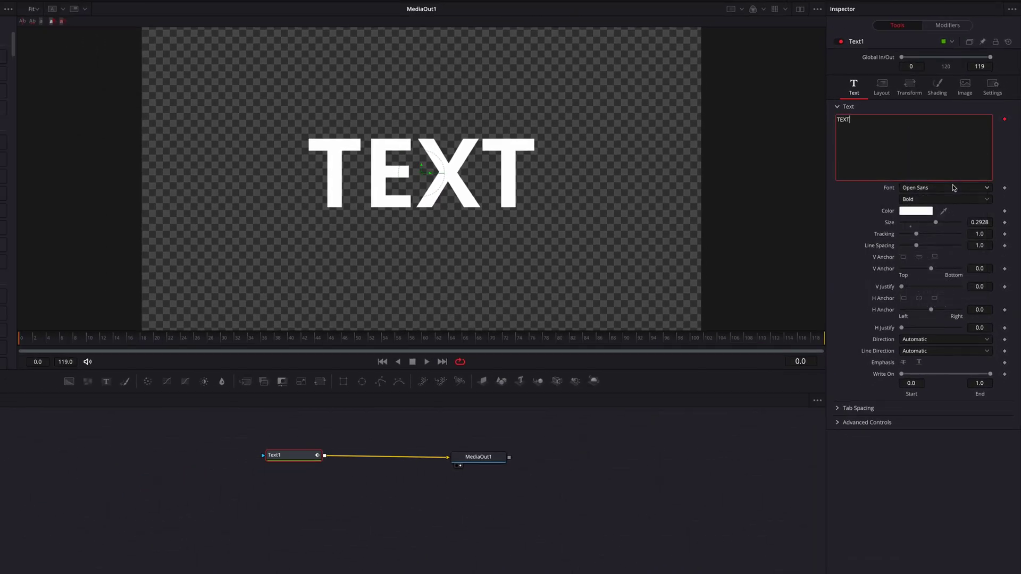
click(948, 25)
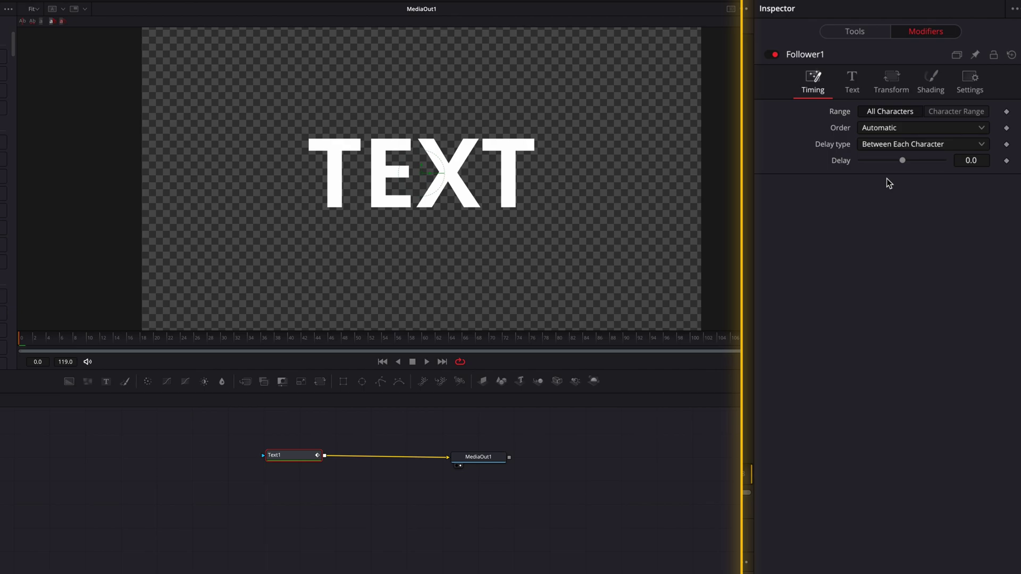
Examine the Follower's delay, delay type and order options.
drag(902, 160, 926, 166)
double_click(844, 162)
click(924, 145)
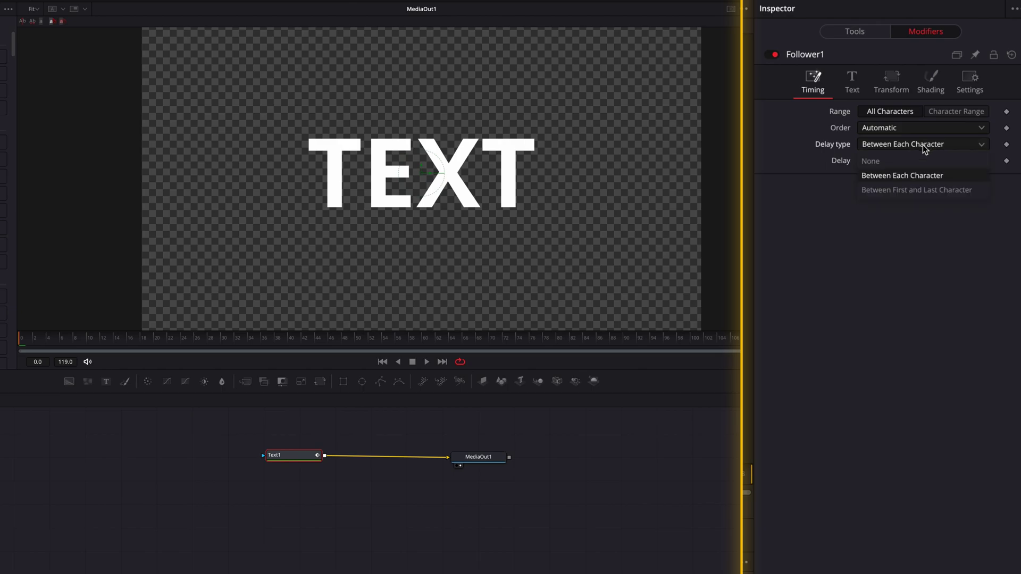
click(923, 145)
click(925, 132)
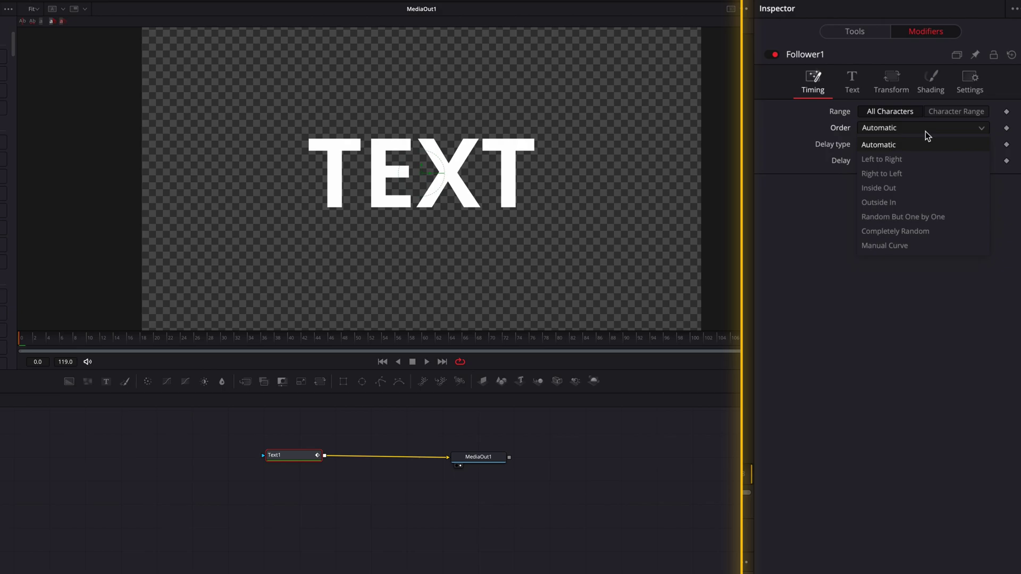
click(926, 132)
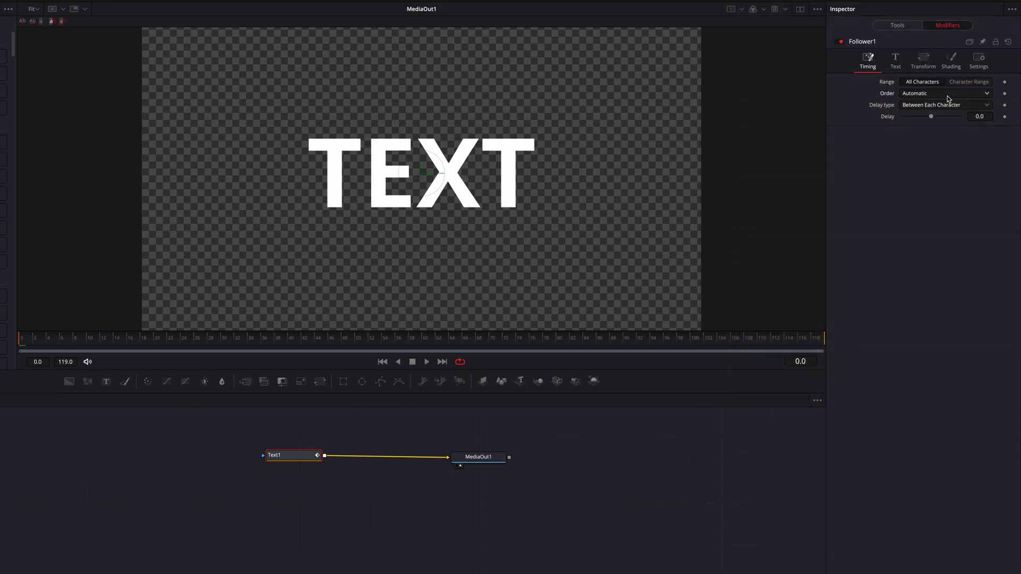
Keyframe the Follower's shading position offset at frame 0 with Y at -1.215, moving the text below the frame.
click(950, 61)
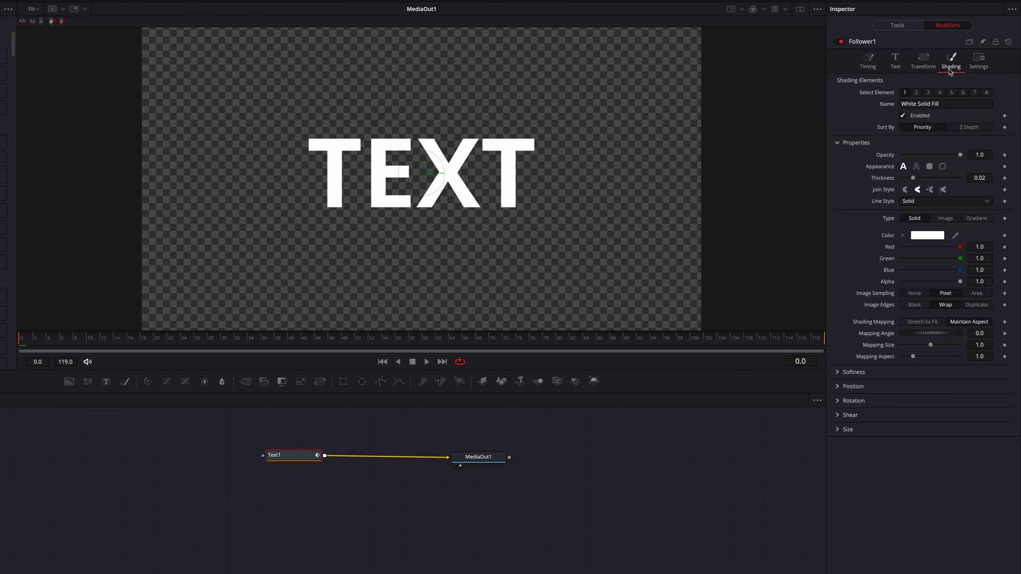
click(837, 387)
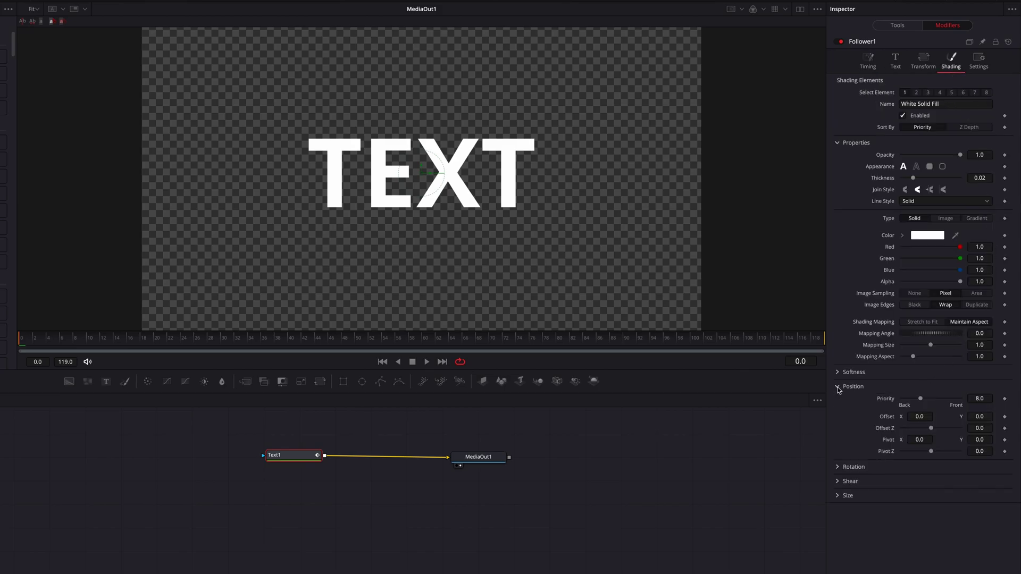
click(1005, 418)
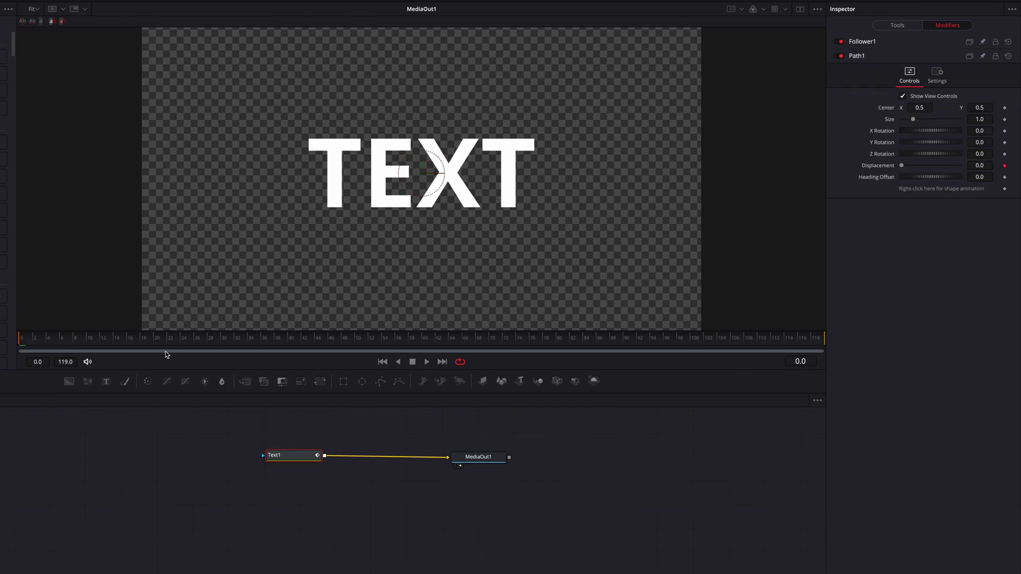
click(929, 44)
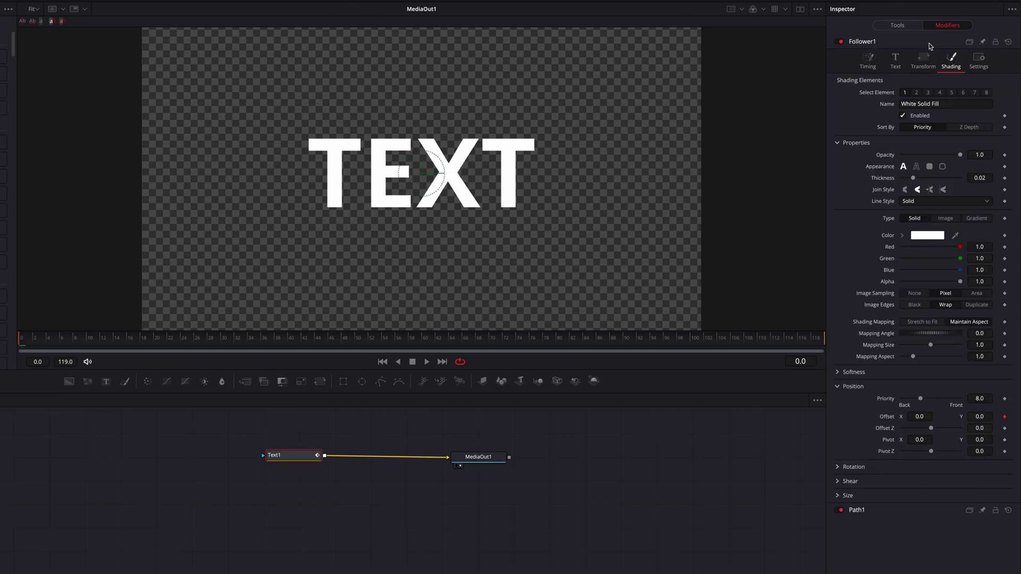
drag(984, 427, 669, 302)
Add a shading offset keyframe at frame 14 with Y set to 0.
mouse_move(118, 340)
mouse_down()
mouse_move(105, 343)
mouse_move(134, 343)
mouse_move(117, 343)
mouse_up()
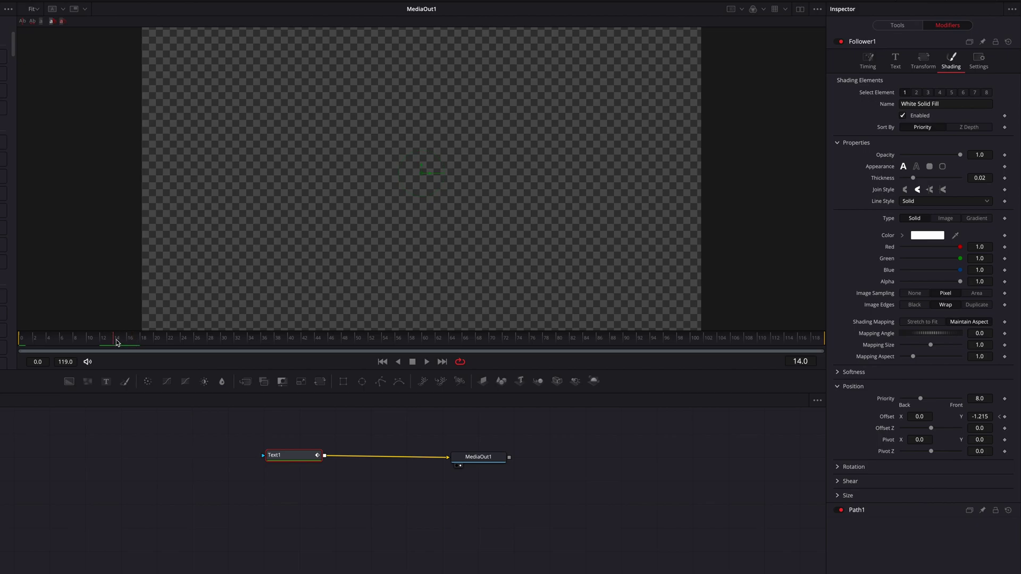
click(993, 415)
text(0)
key(Tab)
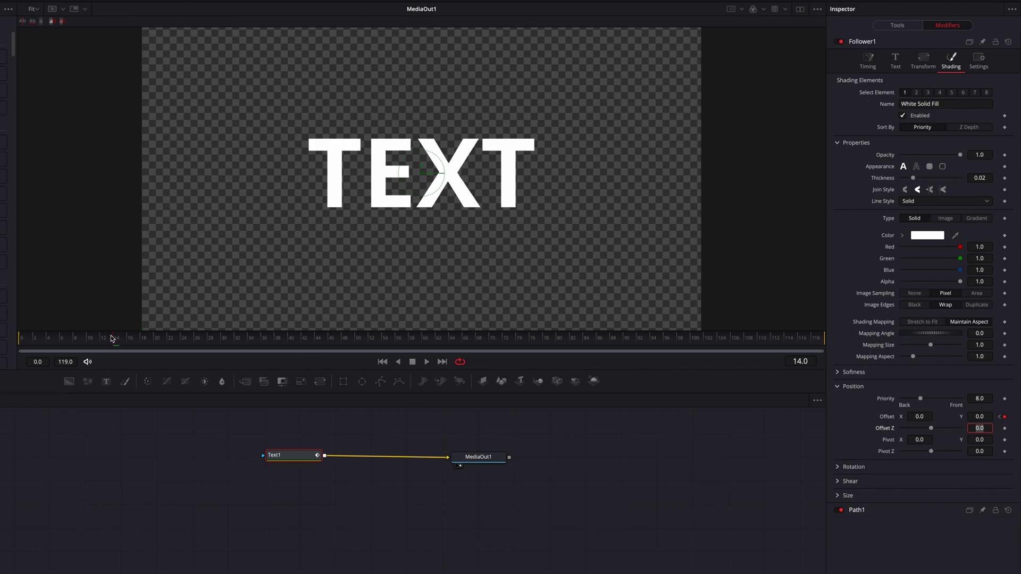
Play the text's rise animation from frame 0 and return to the start.
drag(112, 337, 19, 338)
click(241, 469)
key(space)
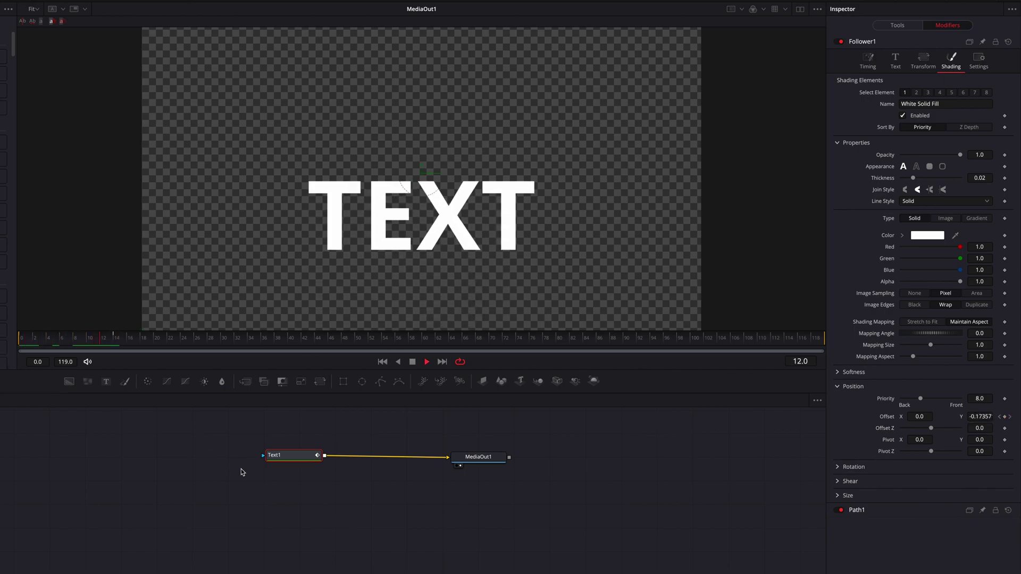
key(Home)
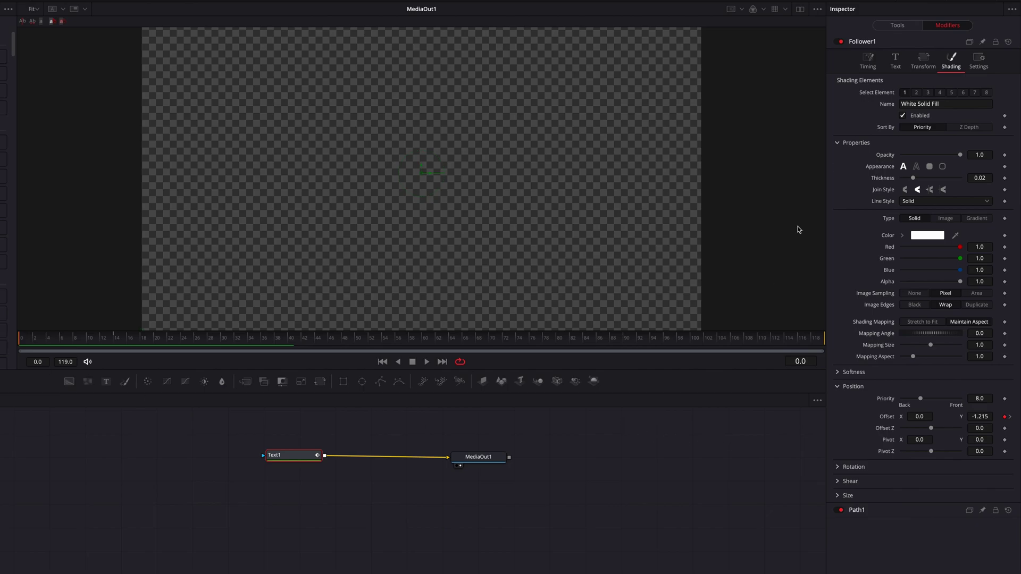
Set the Follower's delay between each character to 1 and preview the animation.
click(872, 63)
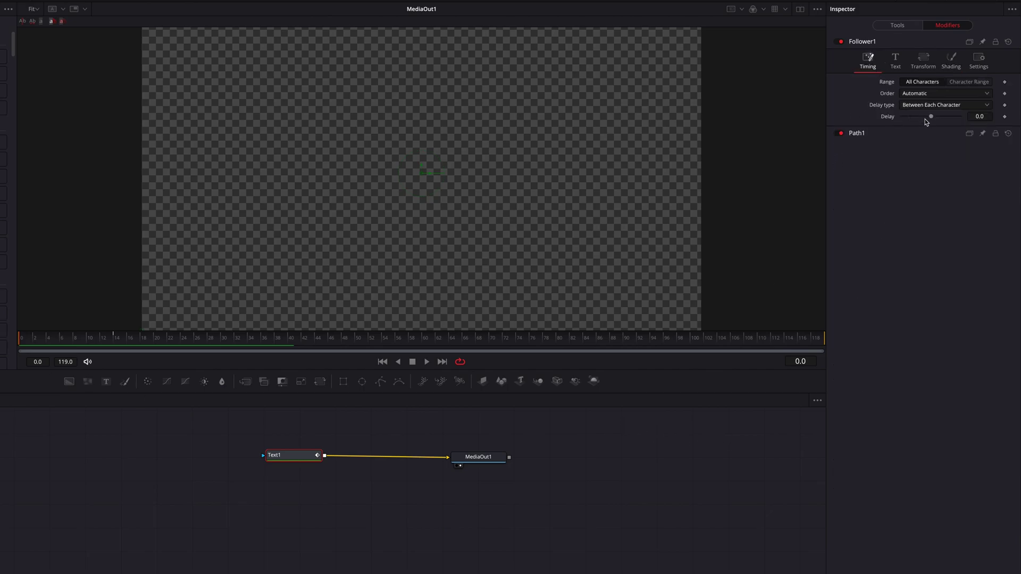
drag(932, 116, 934, 117)
text(1)
key(Return)
key(space)
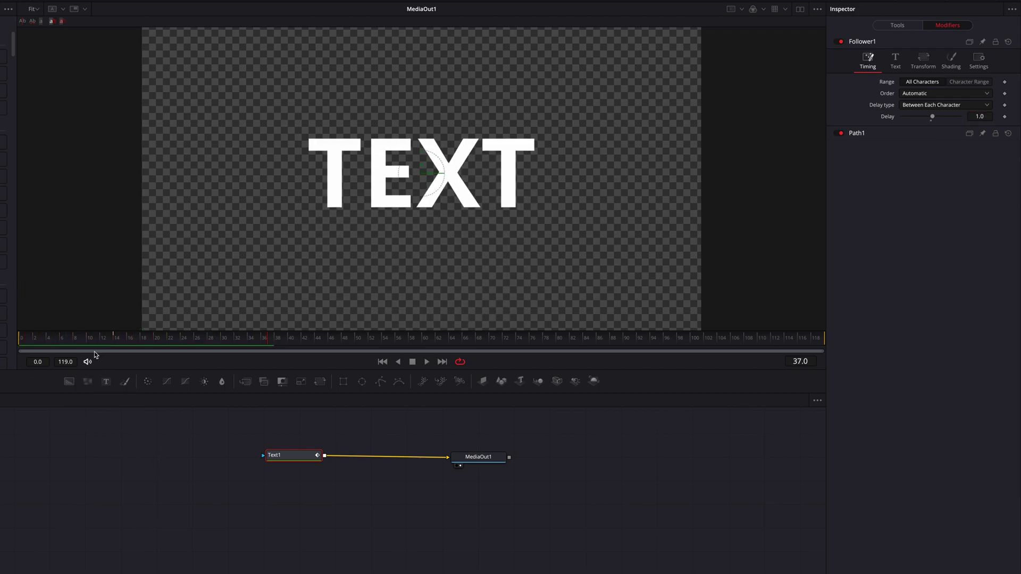
click(73, 339)
drag(61, 339, 3, 333)
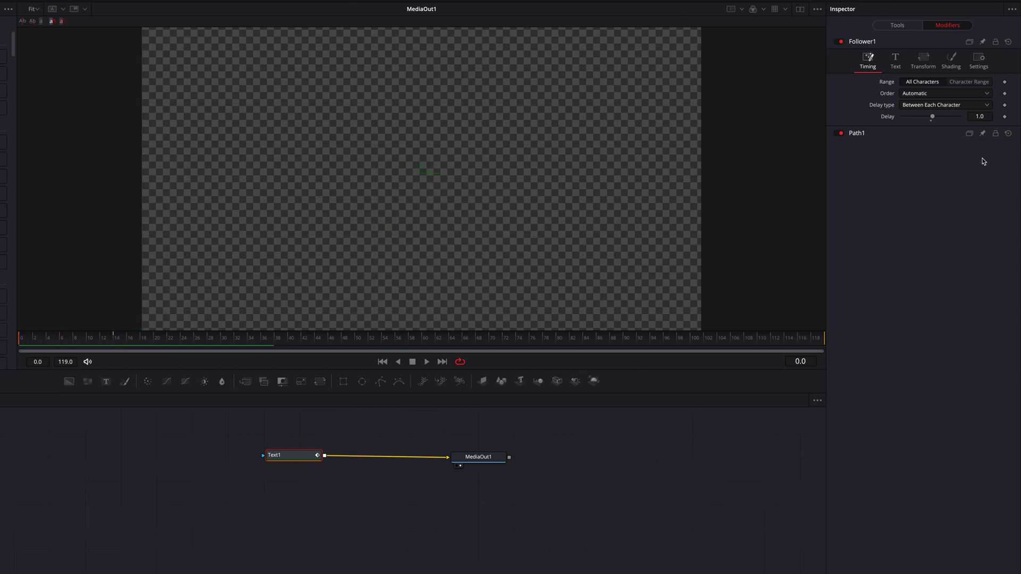
Try the Right to Left character order on the Follower and preview it.
click(957, 96)
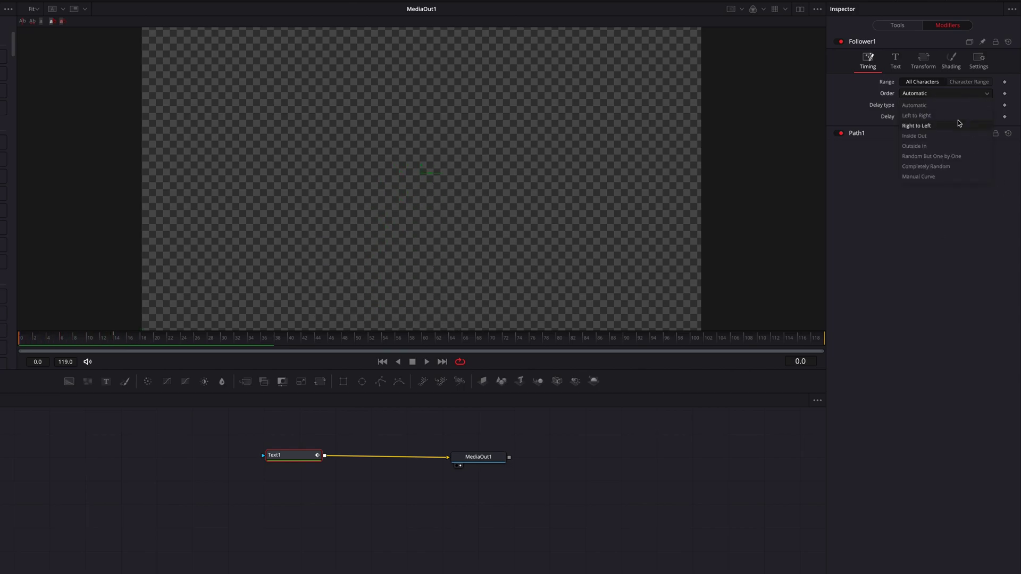
click(959, 125)
mouse_move(16, 340)
mouse_down()
mouse_move(141, 343)
mouse_move(24, 351)
mouse_up()
Set the Follower's order to Left to Right and its delay to 3.
click(964, 93)
click(960, 106)
click(990, 117)
text(3)
key(Return)
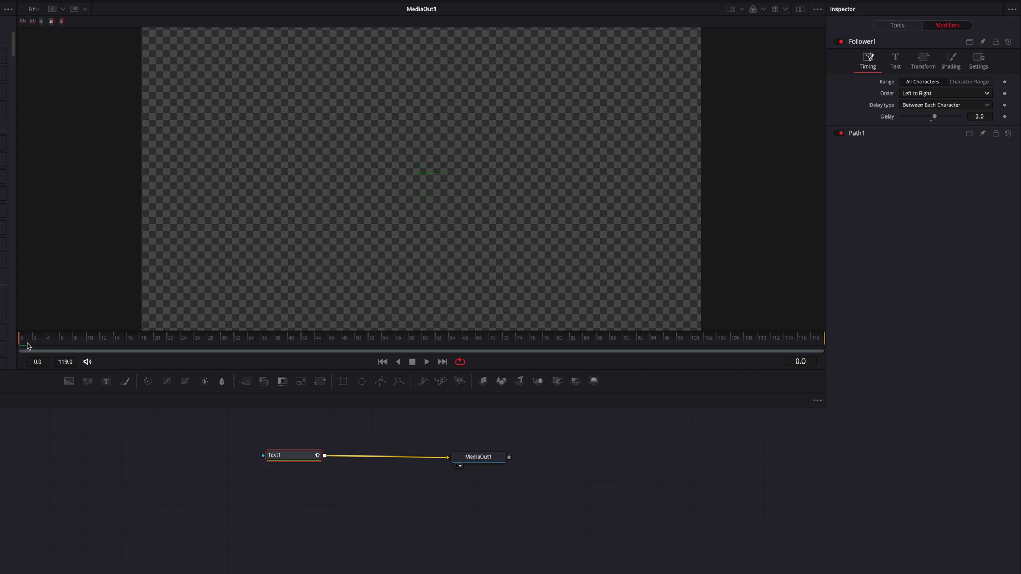
Play the staggered left-to-right letter animation twice from the start and return to frame 0.
key(space)
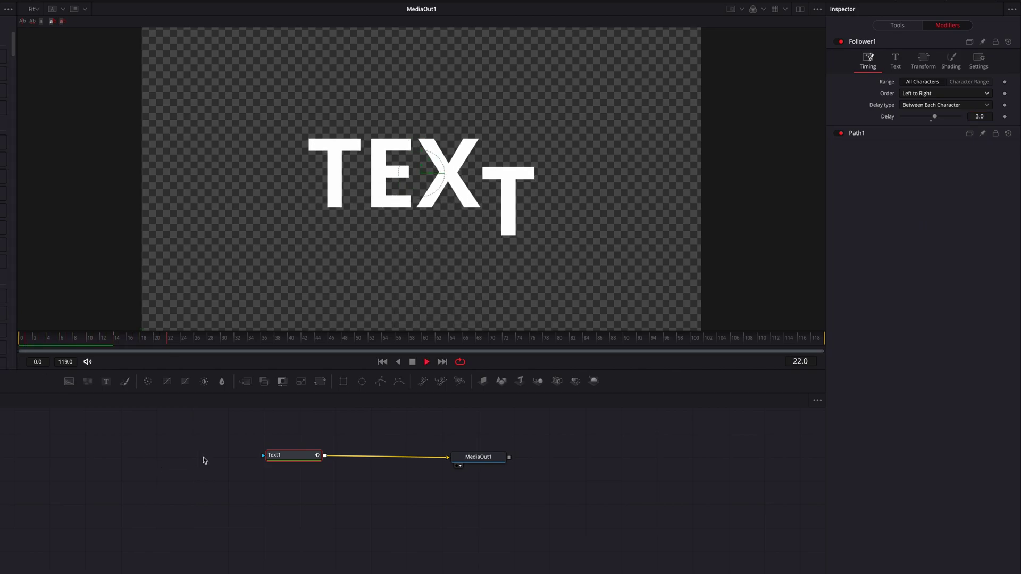
drag(96, 342, 5, 335)
key(space)
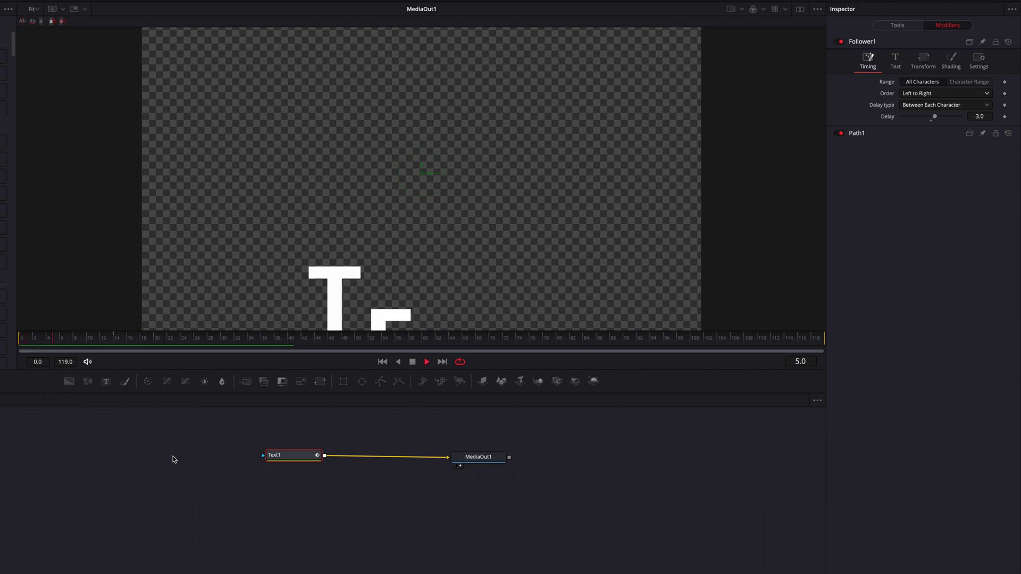
drag(70, 340, 4, 335)
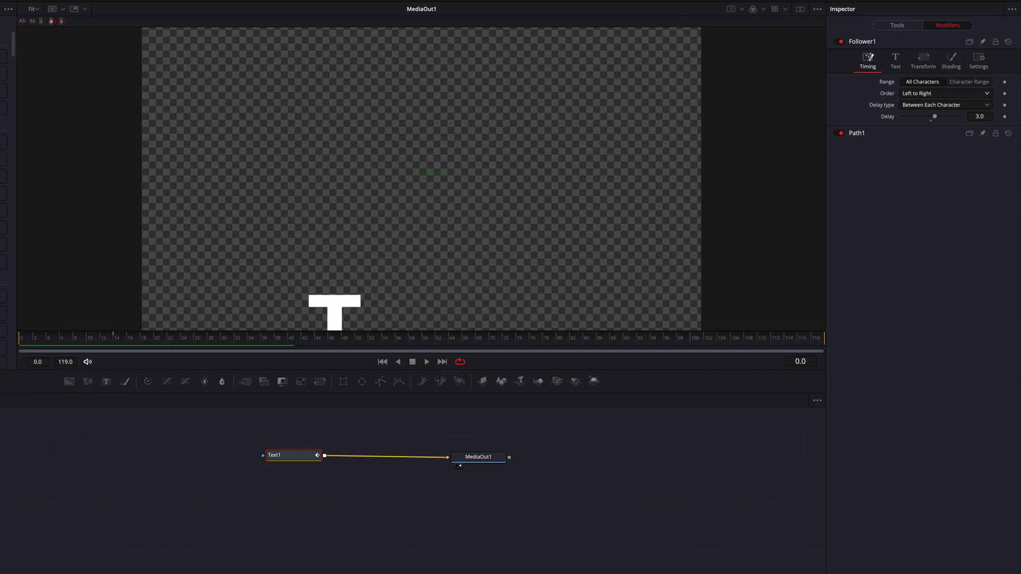
Try a negative Follower delay of -3.1 with playback and return the delay to 3.
drag(935, 116, 819, 138)
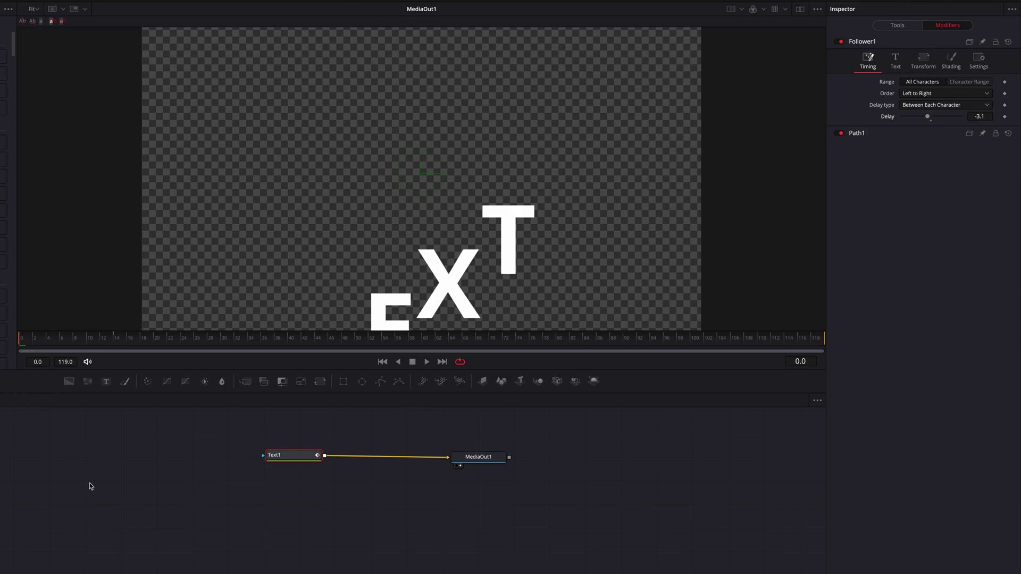
key(space)
key(space)
key(Home)
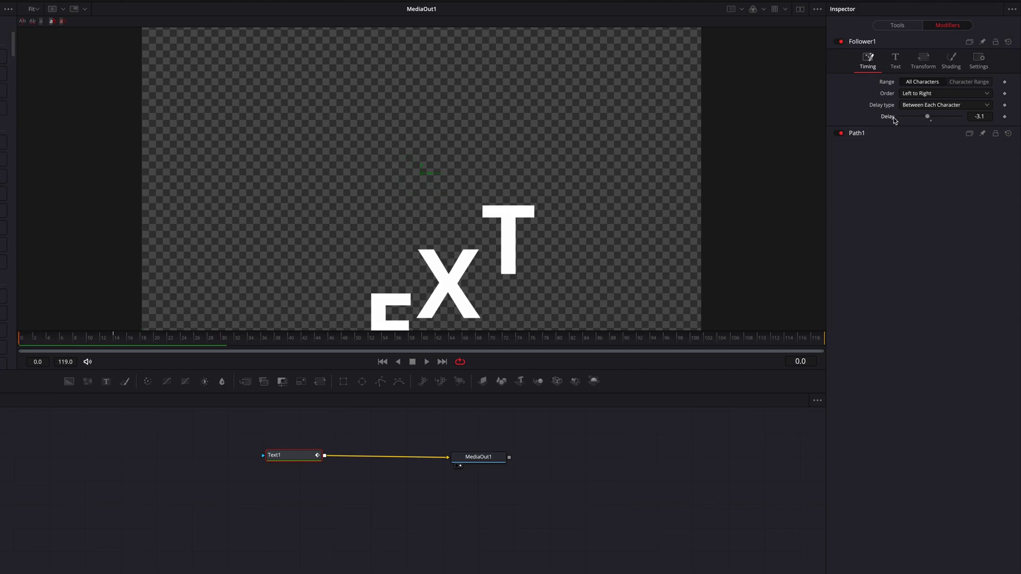
click(980, 116)
text(3)
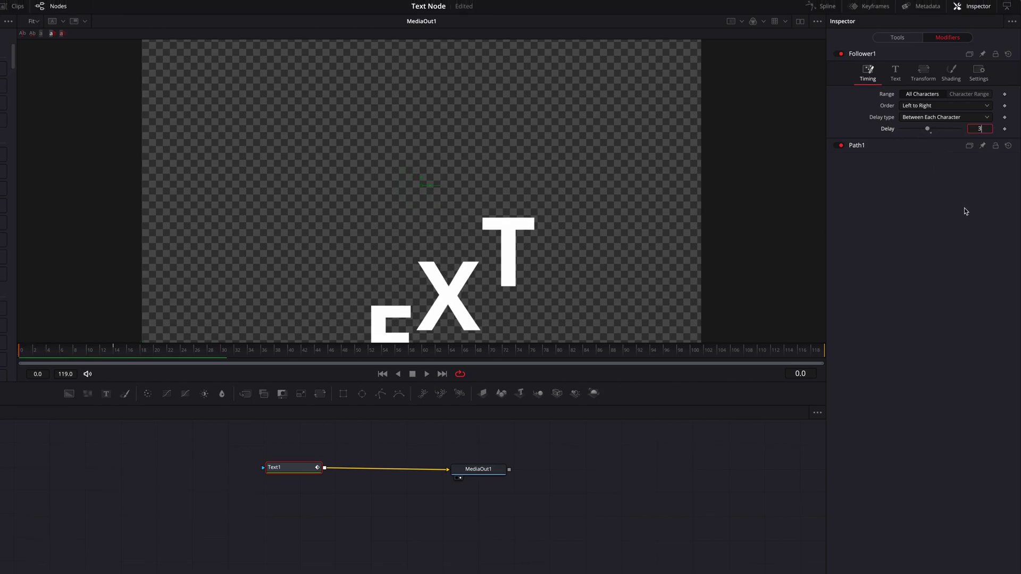
key(Return)
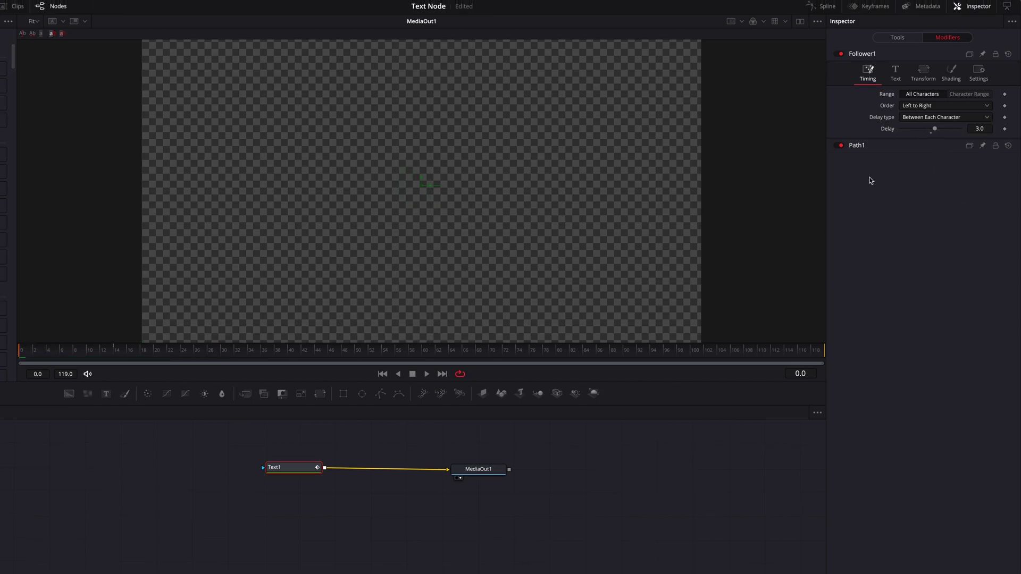
Open the Spline editor and show the Offset 1 path's displacement curve fitted to the view.
click(823, 6)
click(389, 461)
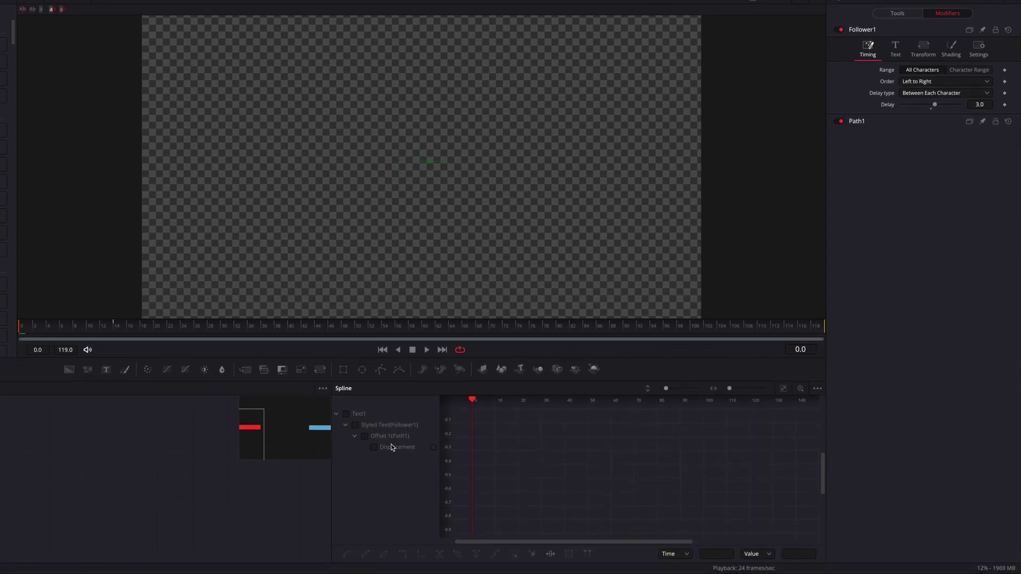
click(783, 389)
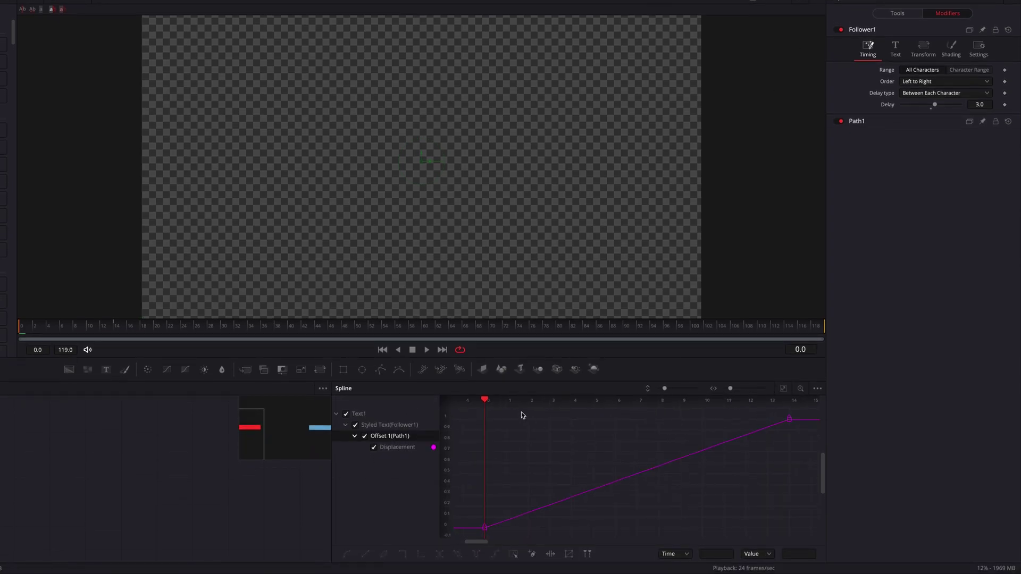
Smooth both displacement keyframes and pull the first keyframe's handle steeply upward for a fast start with a soft landing.
drag(465, 410, 819, 536)
key(s)
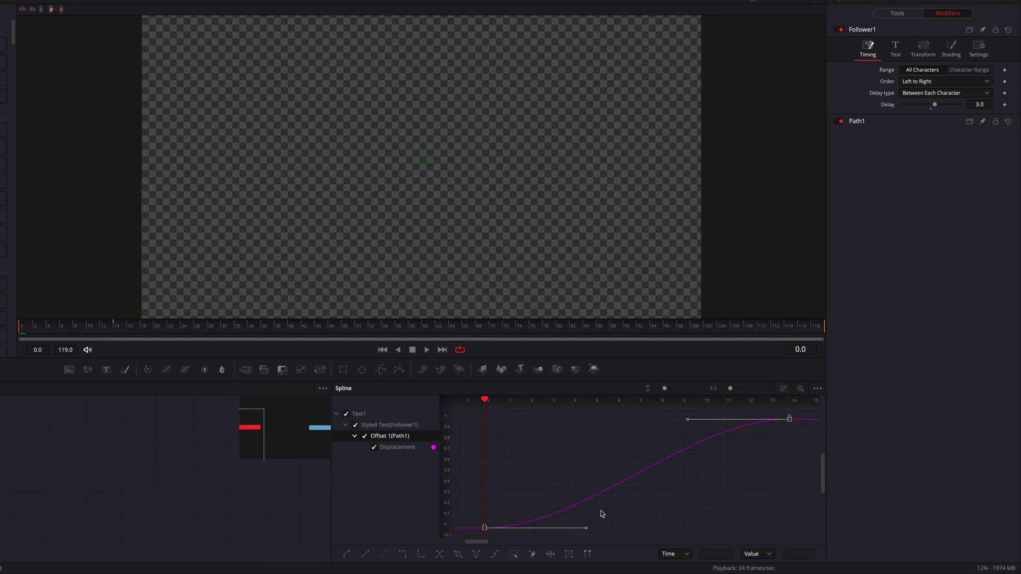
drag(584, 530, 523, 435)
Play the eased text animation from the start and bring the displacement curve back into view at frame 0.
key(space)
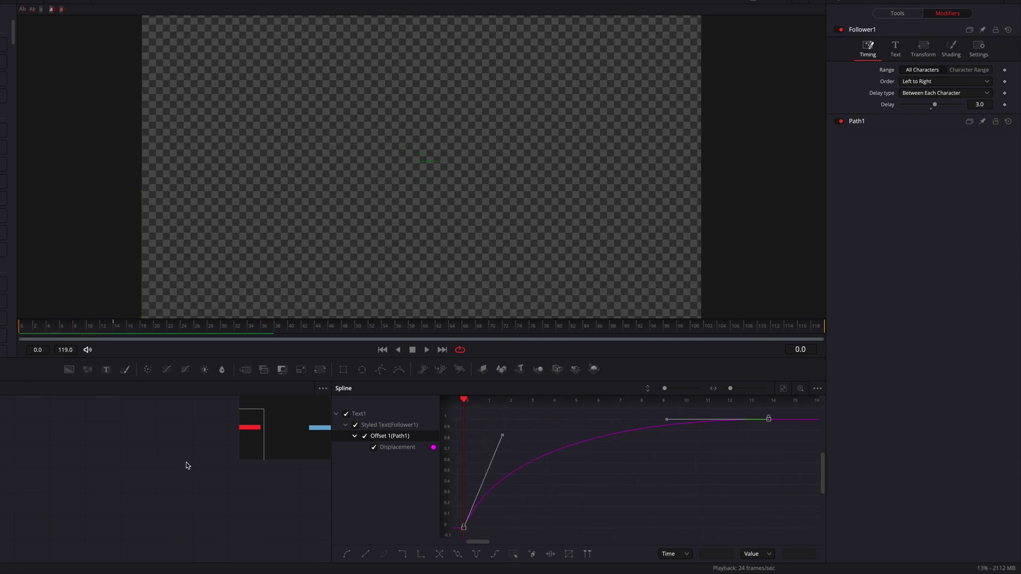
key(space)
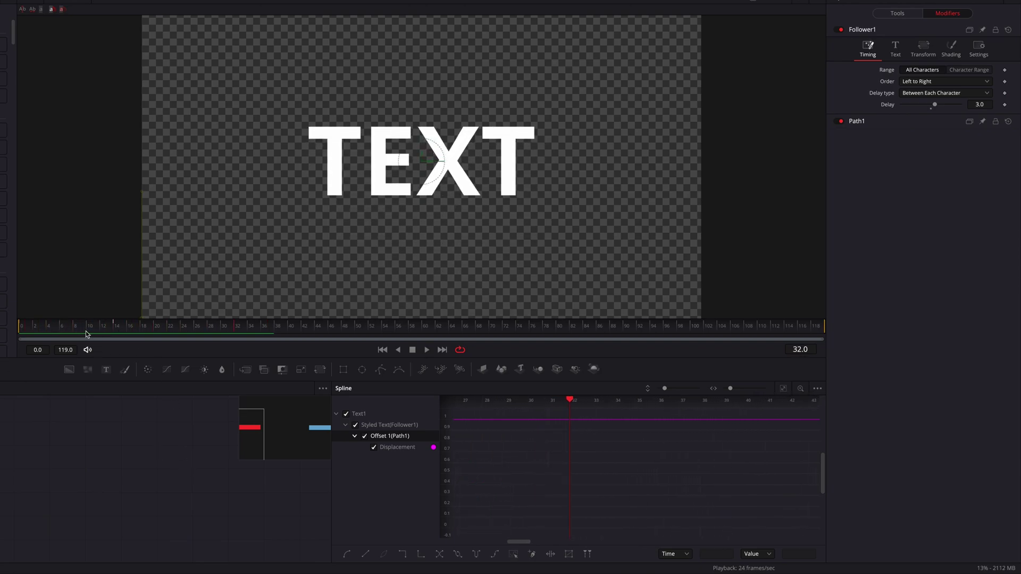
drag(86, 328, 19, 329)
drag(631, 479, 534, 487)
drag(815, 512, 660, 508)
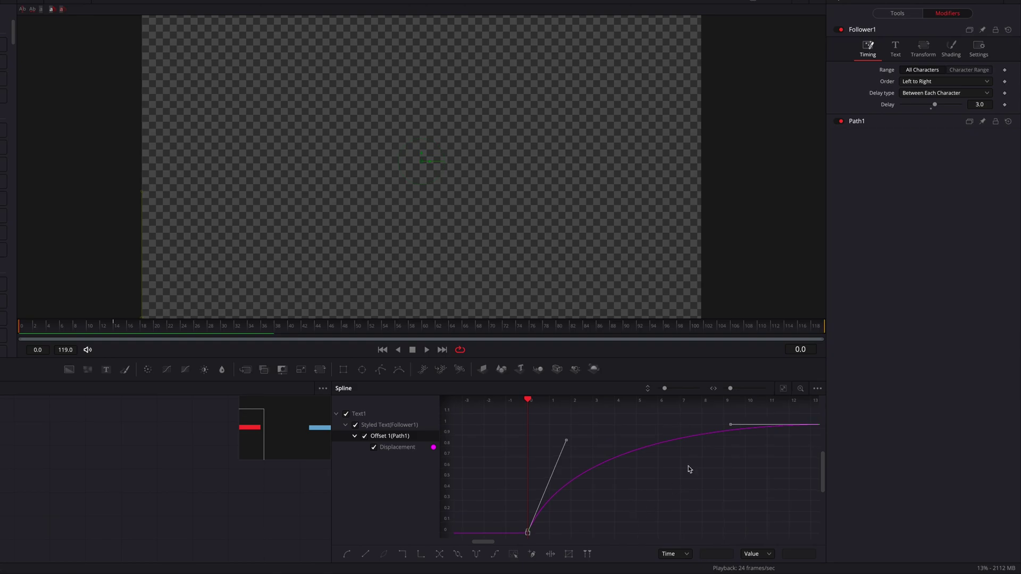
Extend the end keyframe's handle on the displacement curve far back toward the start for a longer soft landing, and play the animation twice.
drag(728, 426, 599, 425)
key(space)
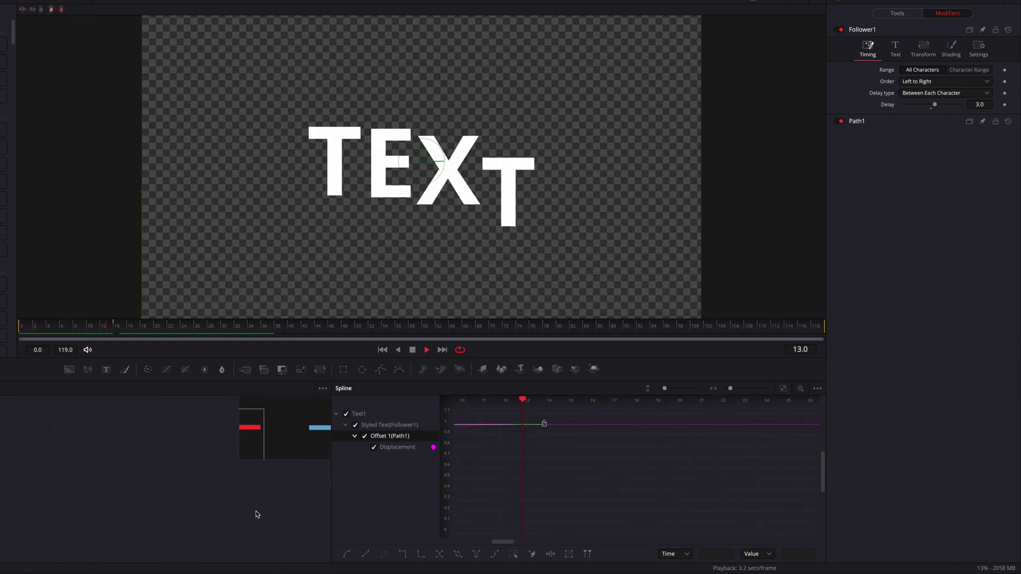
key(space)
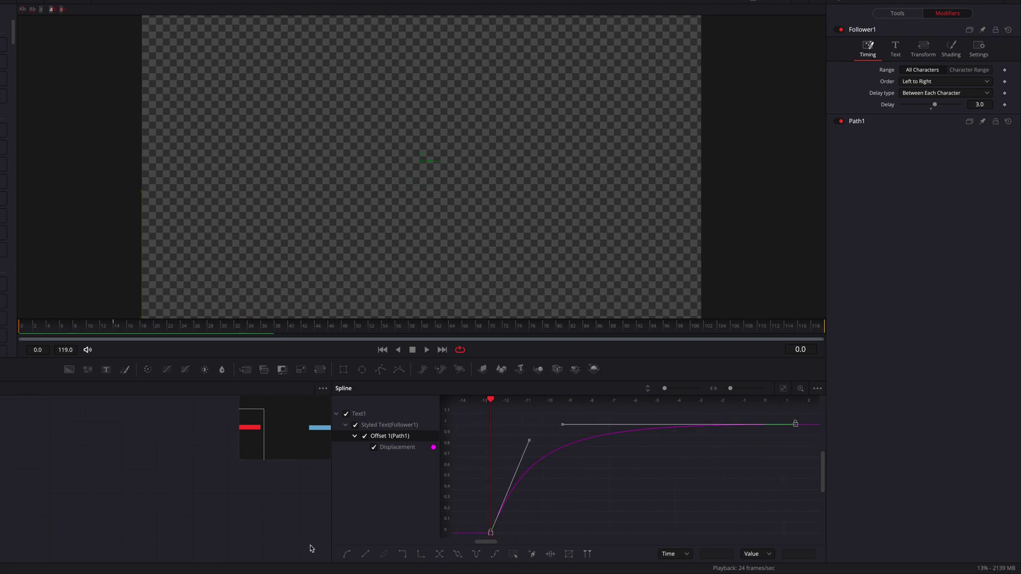
key(space)
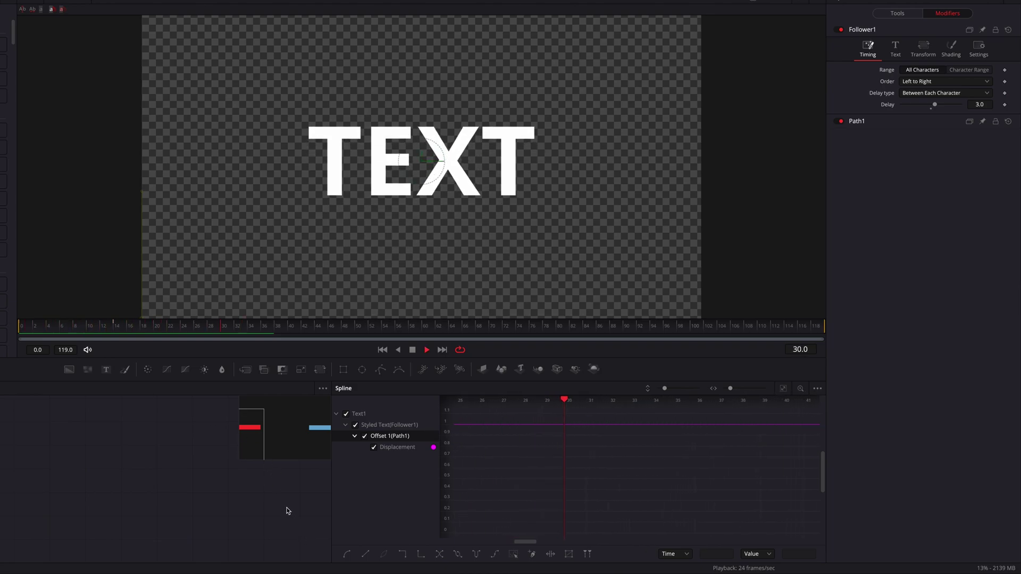
key(space)
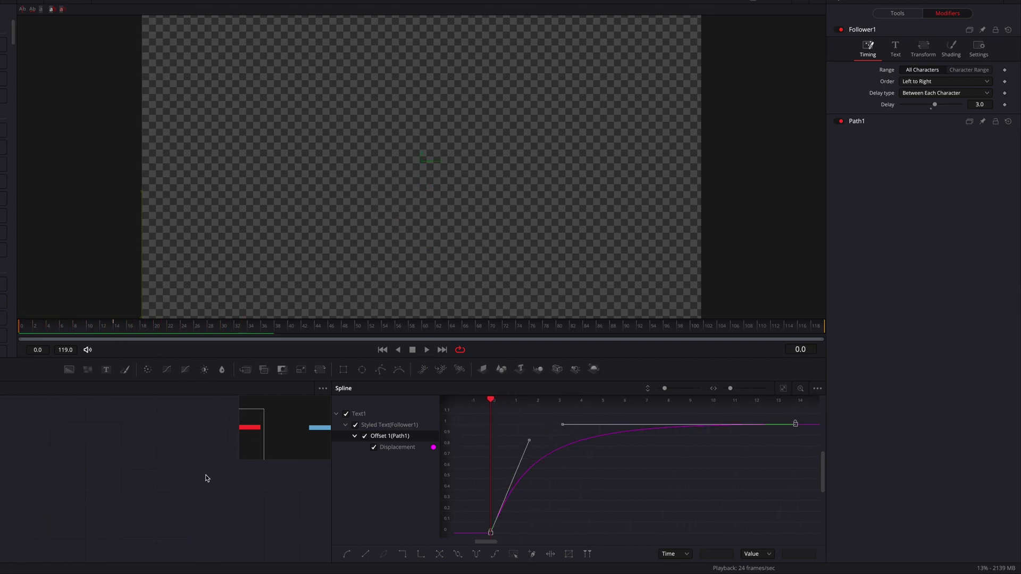
Pull the first displacement keyframe's handle almost vertical for a faster start and play the animation.
drag(528, 441, 503, 430)
key(space)
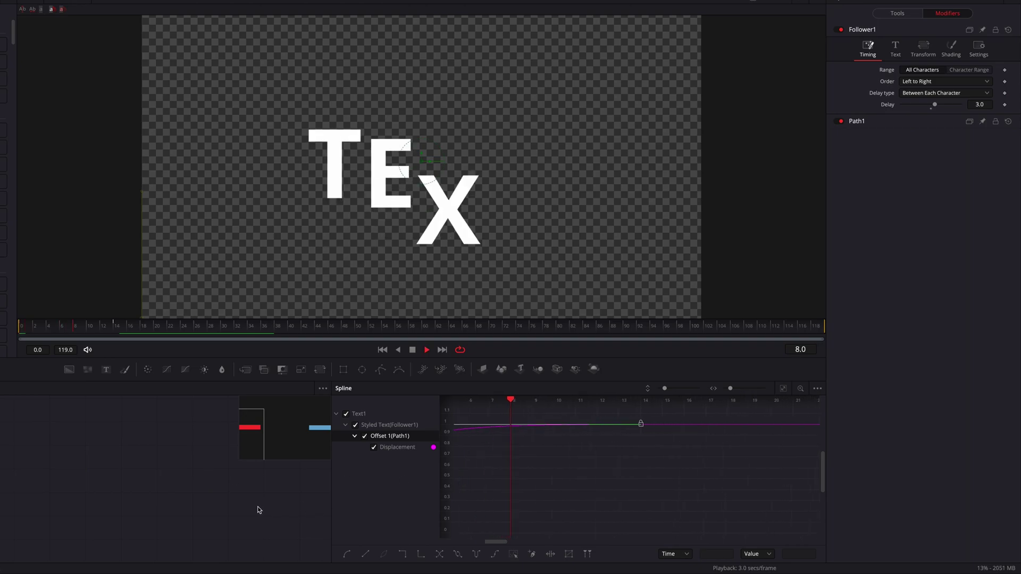
key(space)
Inspect the displacement curve at frame 14, purge the cache, play the animation again and return to frame 0.
drag(95, 326, 116, 326)
drag(560, 462, 698, 472)
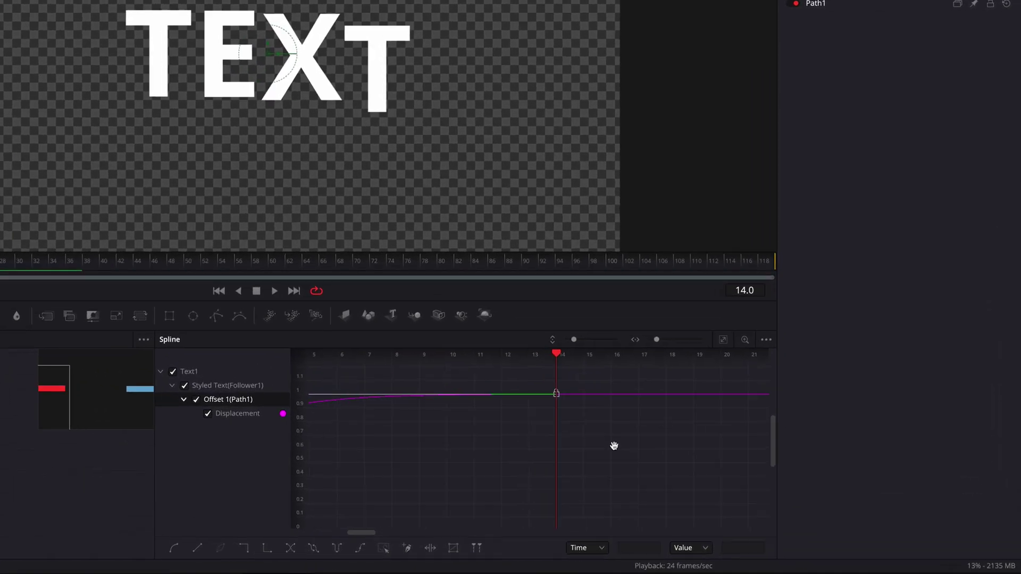
drag(614, 447, 670, 461)
drag(526, 464, 606, 464)
right_click(972, 567)
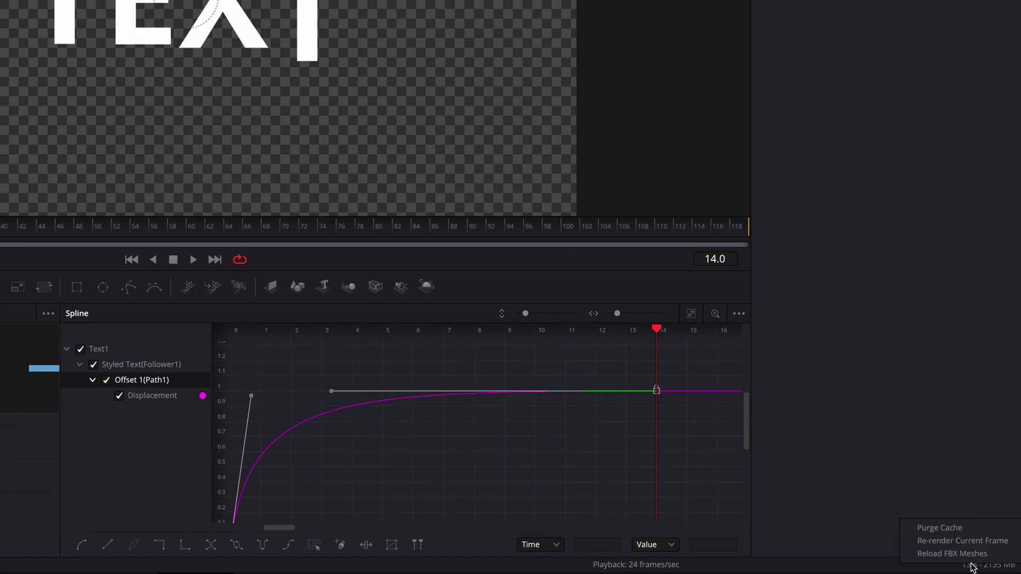
click(982, 531)
key(space)
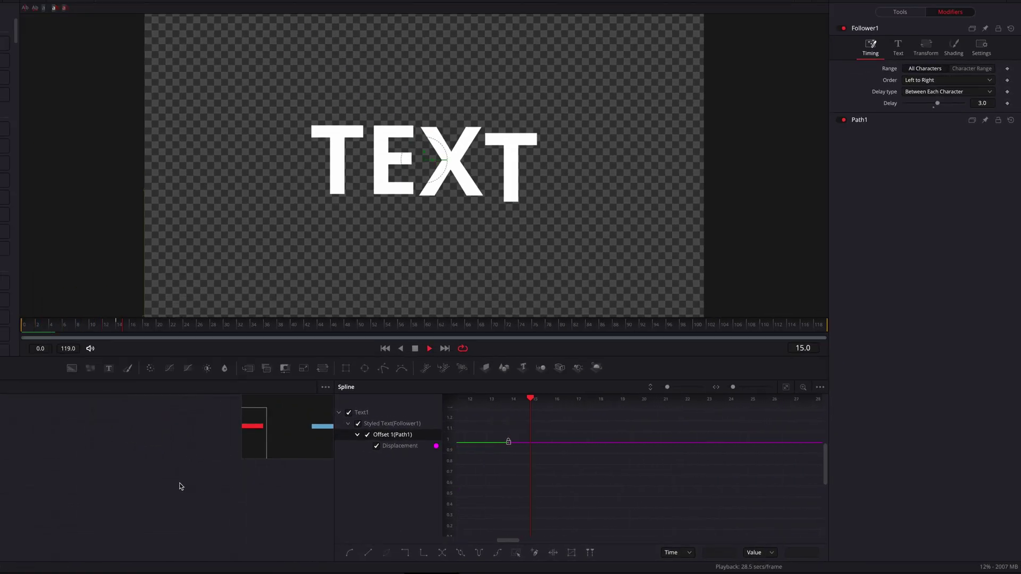
key(space)
drag(95, 324, 23, 329)
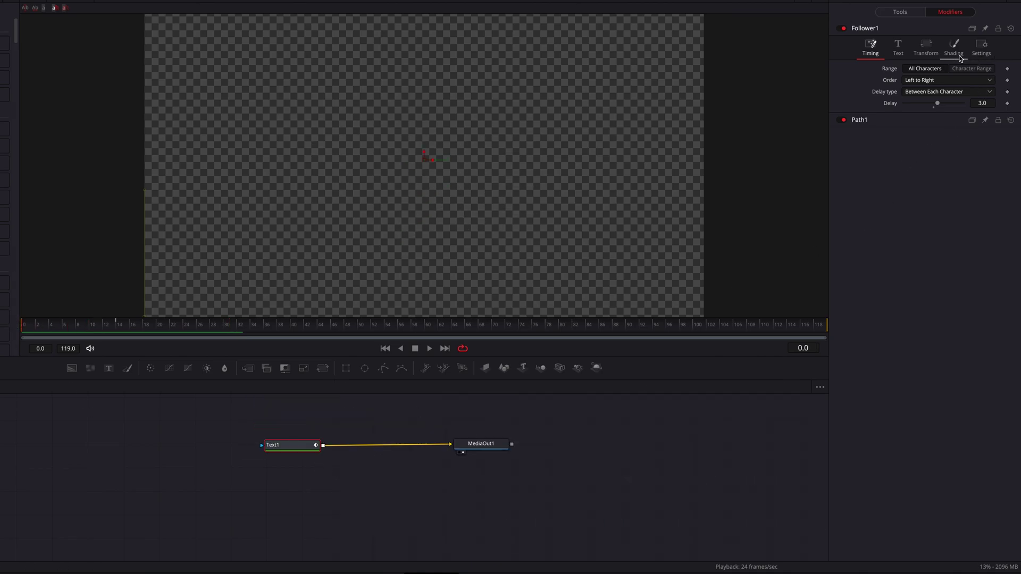
Reset the Follower's shading offset and keyframe its text size from 0 at frame 0 to 0.638 at frame 6.
click(953, 49)
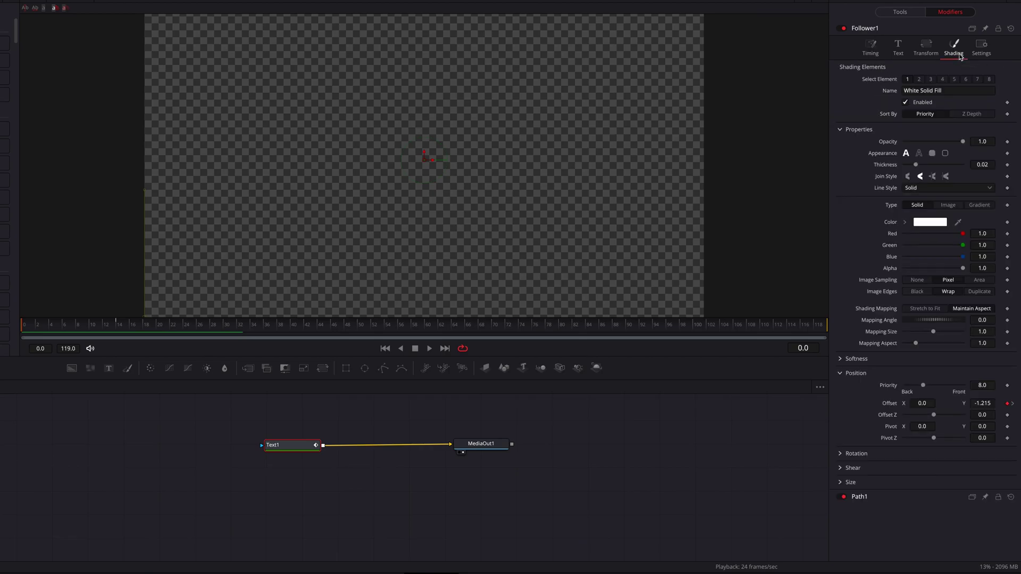
double_click(886, 406)
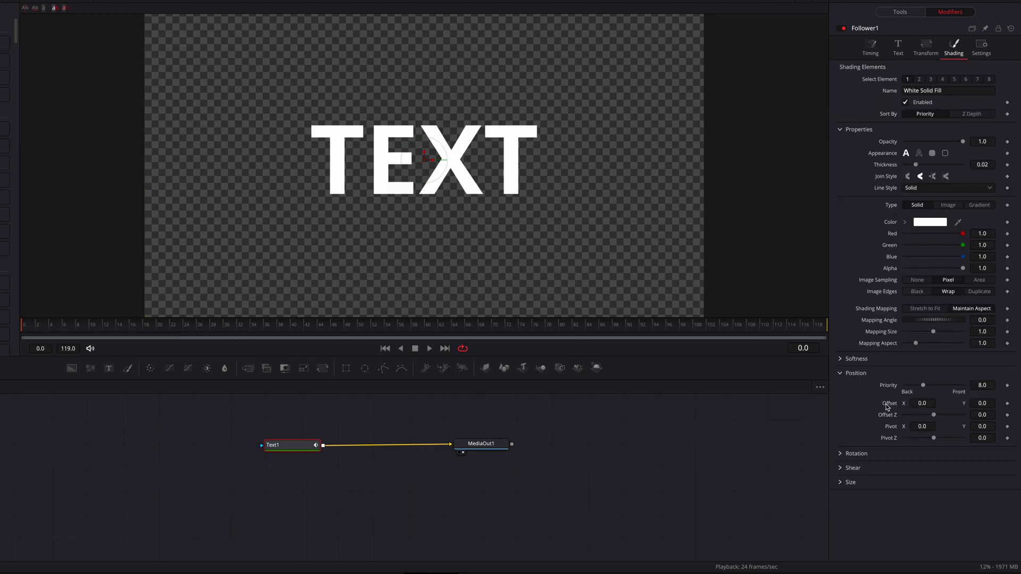
click(897, 55)
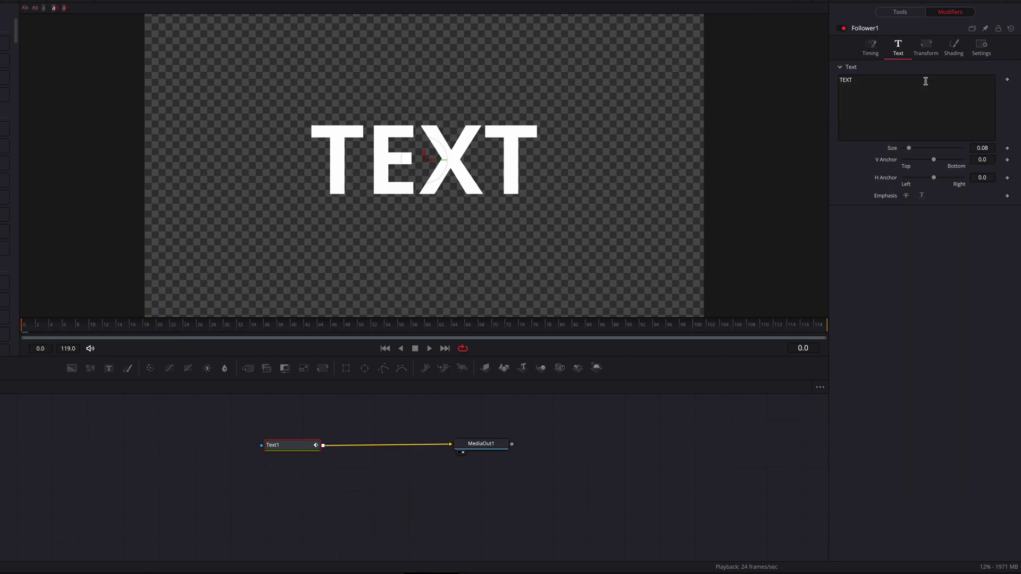
click(1006, 149)
drag(910, 150, 904, 149)
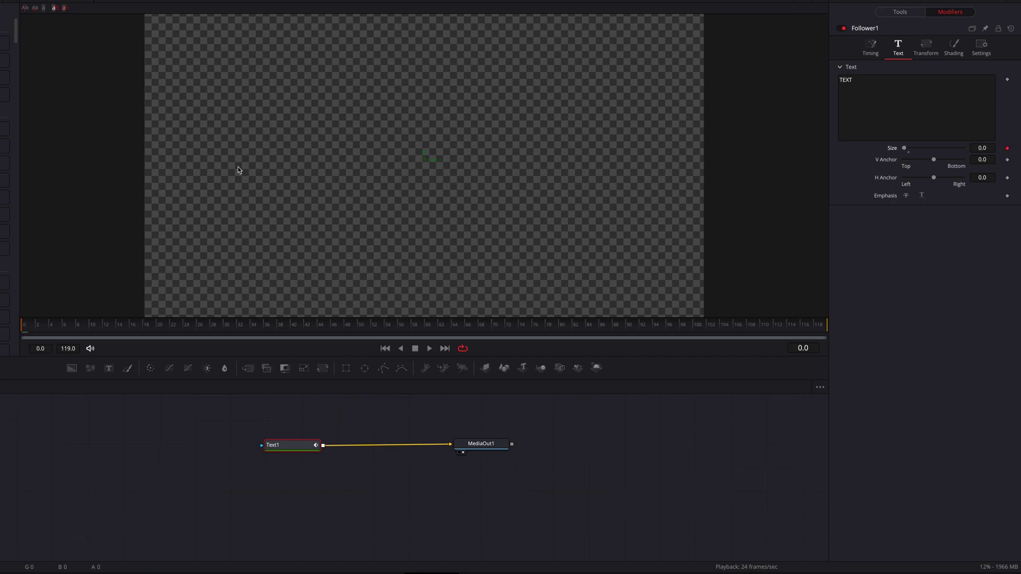
click(61, 329)
drag(979, 148, 1013, 148)
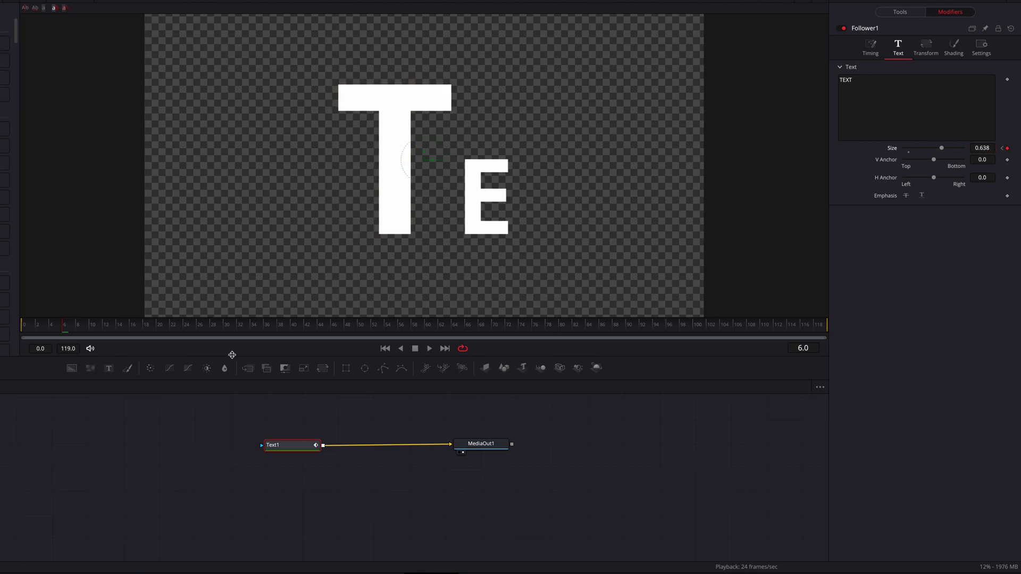
Set the Follower delay to 2 and play the letter-by-letter size animation from frame 0.
click(870, 47)
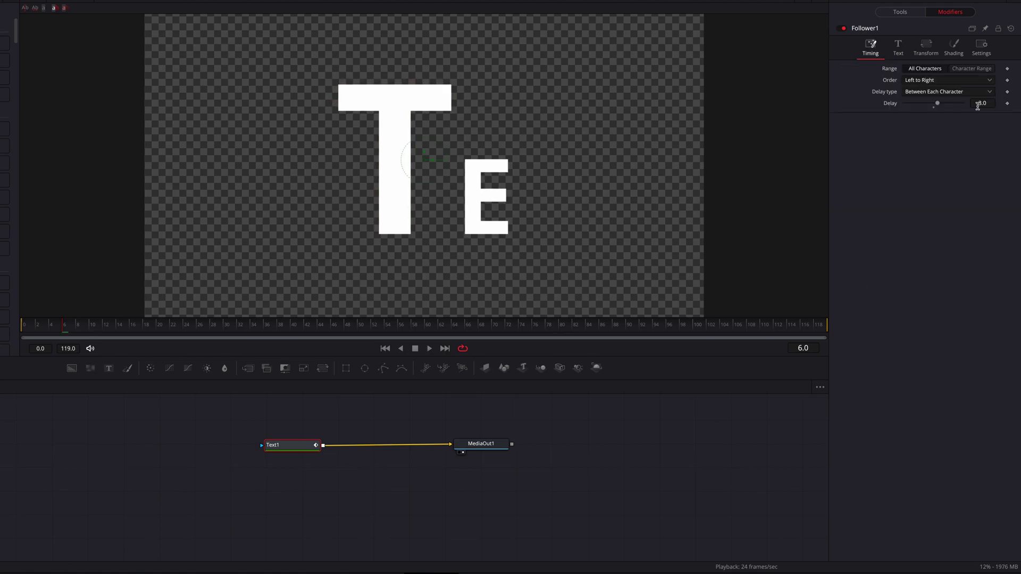
double_click(994, 103)
text(2)
key(Return)
drag(51, 329, 19, 325)
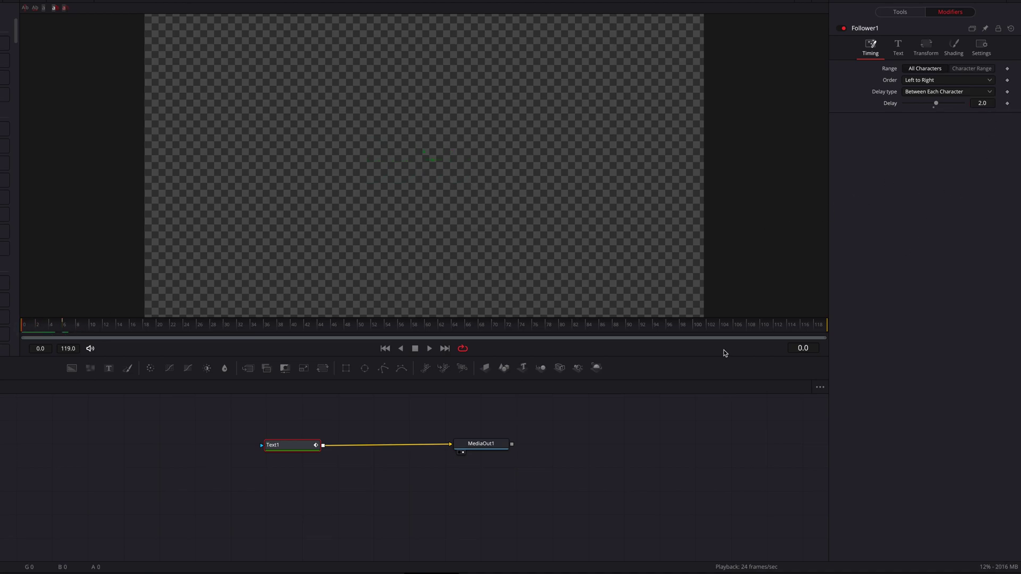
click(453, 480)
key(space)
key(space)
drag(69, 328, 5, 321)
key(space)
key(space)
Change the Follower's delay type on Text1 to Between First and Last Character and play the animation.
click(302, 444)
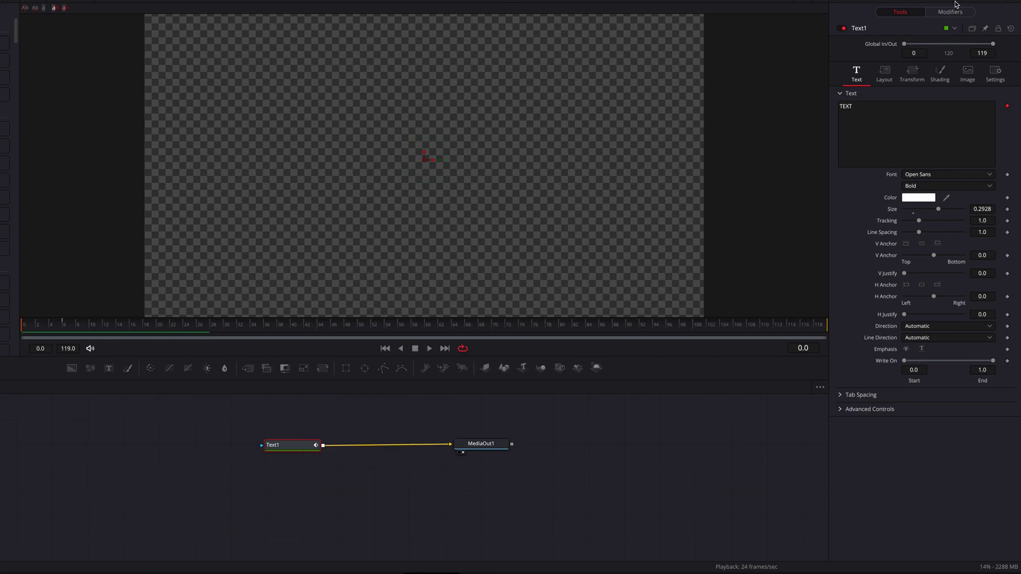
click(950, 11)
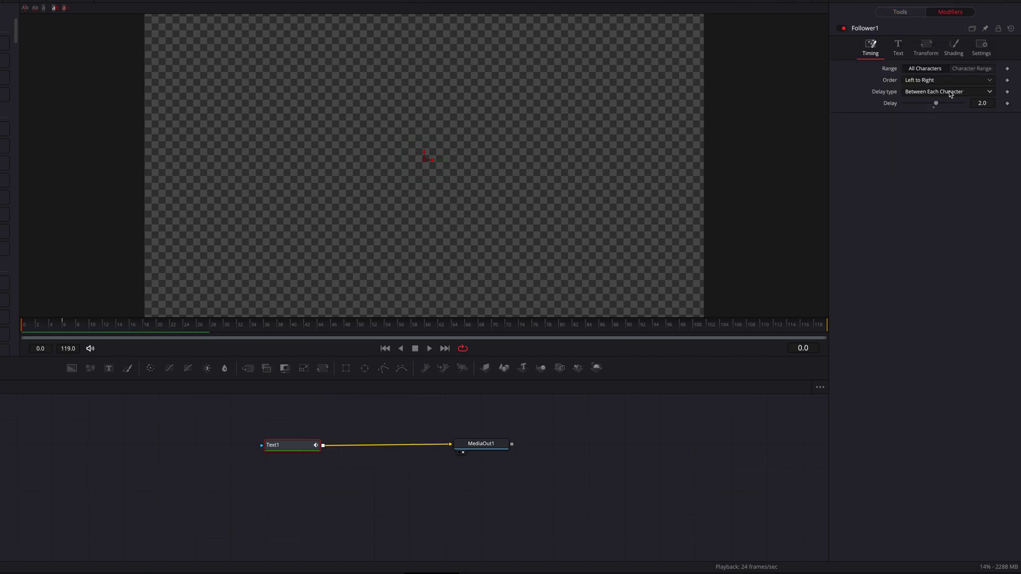
click(951, 92)
click(960, 123)
key(space)
drag(63, 325, 14, 334)
Set the Follower delay to 5, play the size animation from the start and return to frame 0.
click(992, 105)
text(5)
key(Return)
key(space)
drag(70, 325, 19, 331)
key(space)
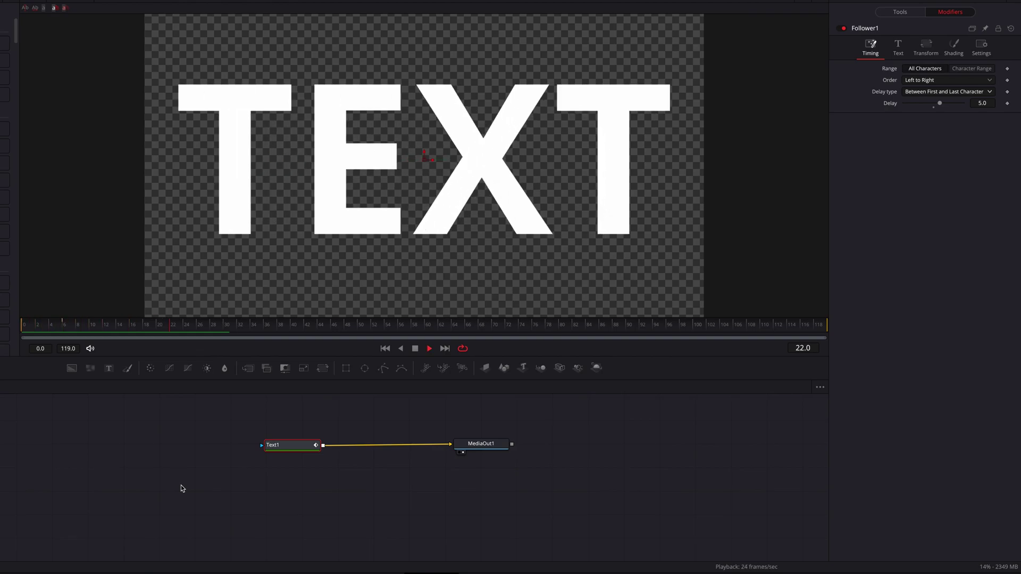
drag(68, 326, 21, 329)
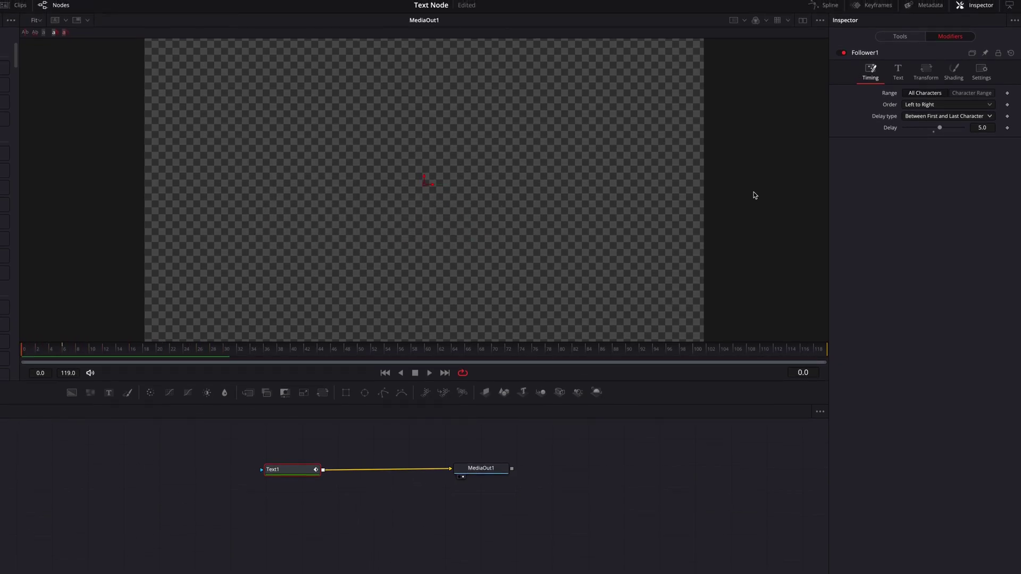
View the Follower's Size curve fitted in the Spline editor, and close the editor again.
click(827, 5)
click(368, 460)
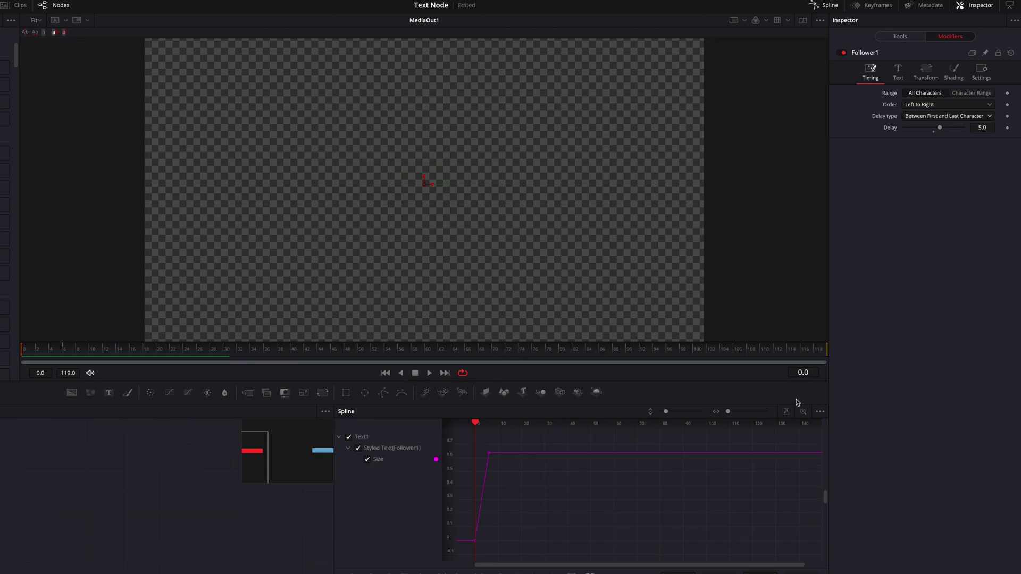
click(786, 417)
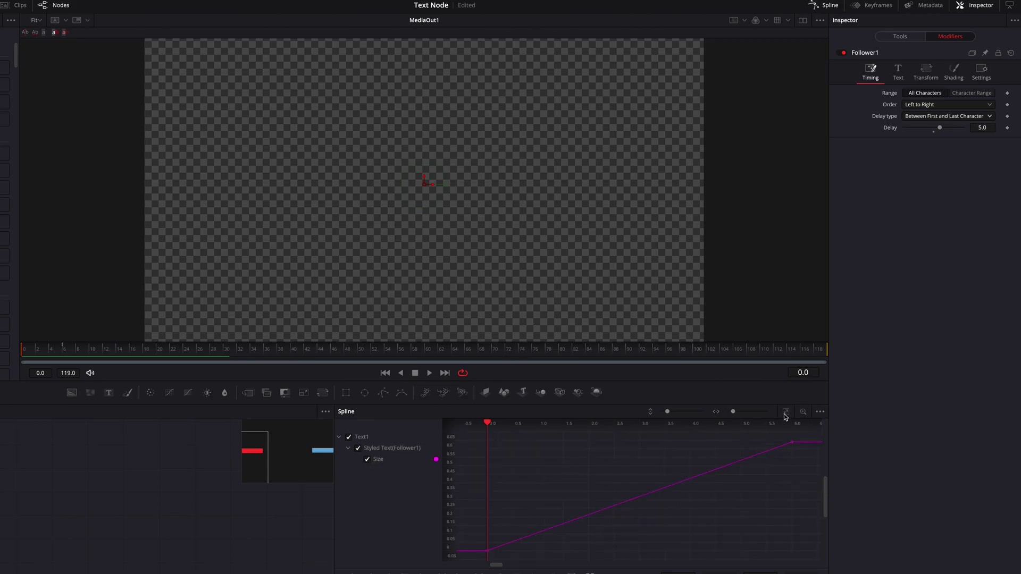
click(827, 6)
drag(294, 474, 296, 473)
Reset the Follower's text size to 0.08 without animation.
click(954, 72)
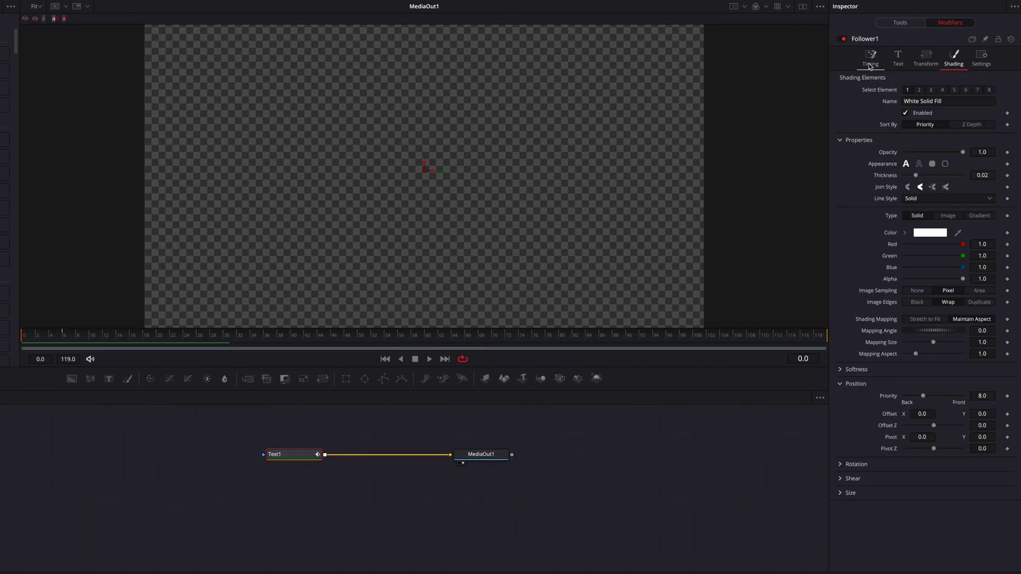
click(871, 59)
click(954, 58)
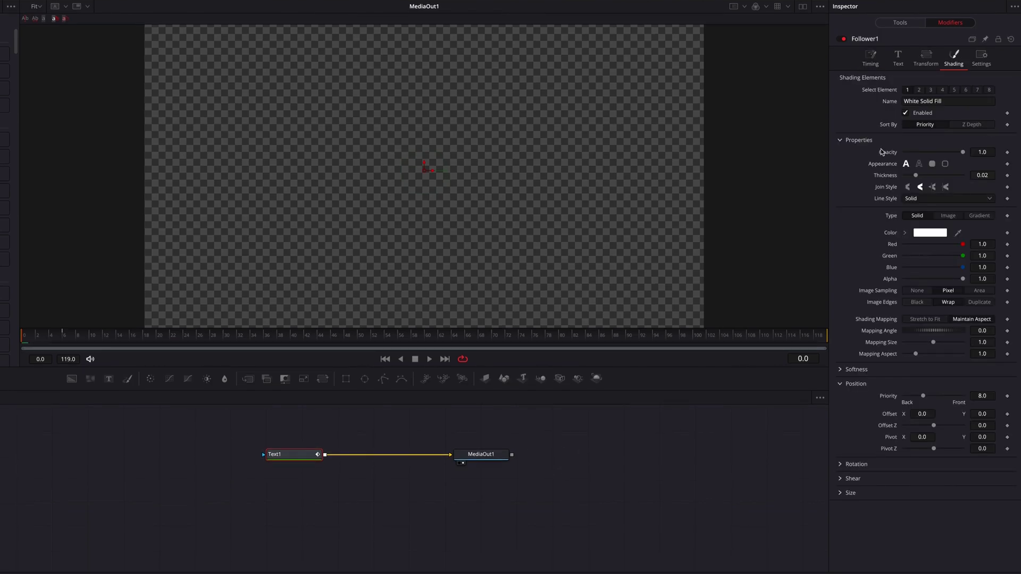
click(898, 59)
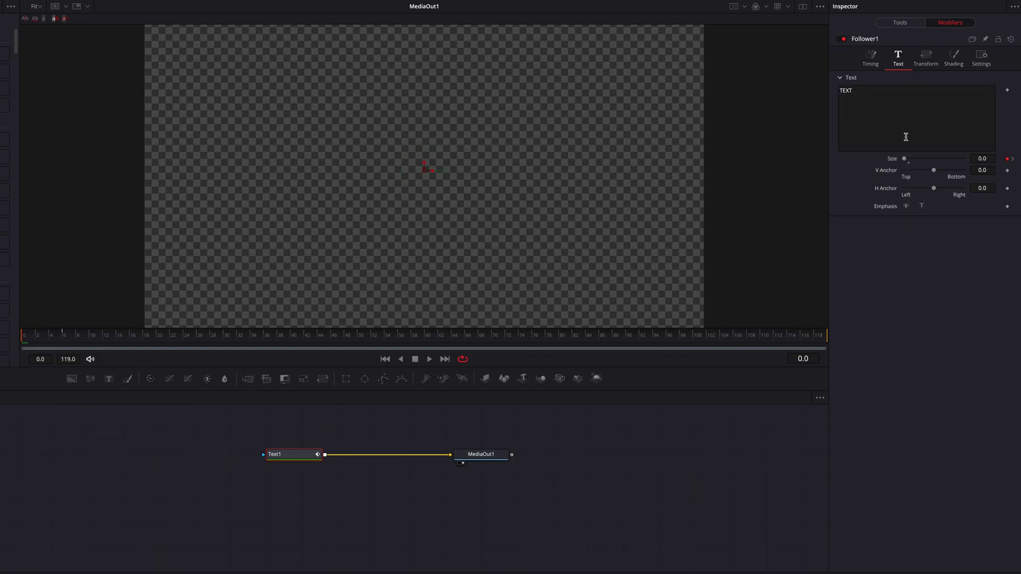
Keyframe the Follower's shading opacity from 0 at frame 0 to 1 at frame 10.
click(953, 63)
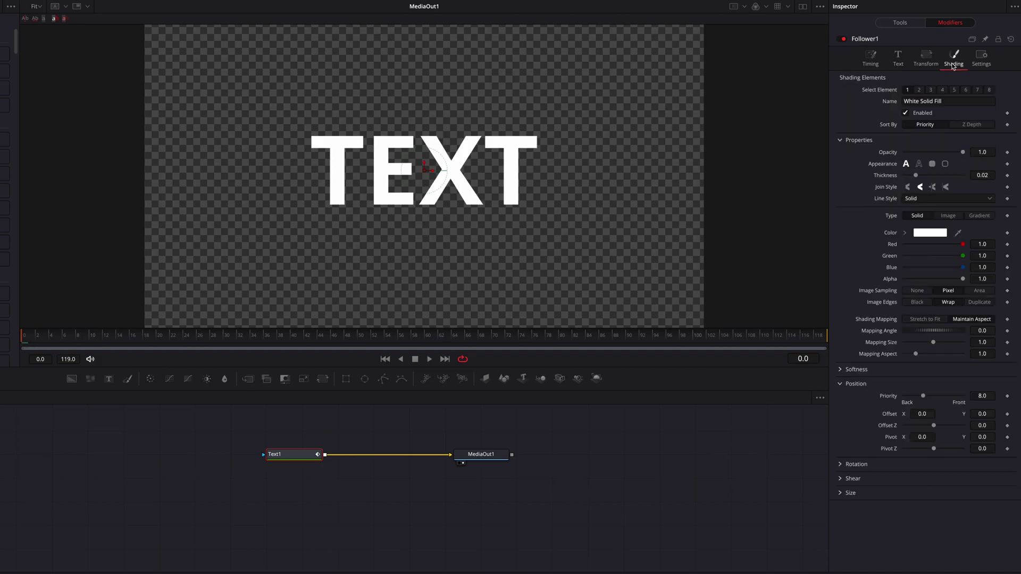
click(1007, 153)
drag(963, 152, 904, 152)
click(92, 339)
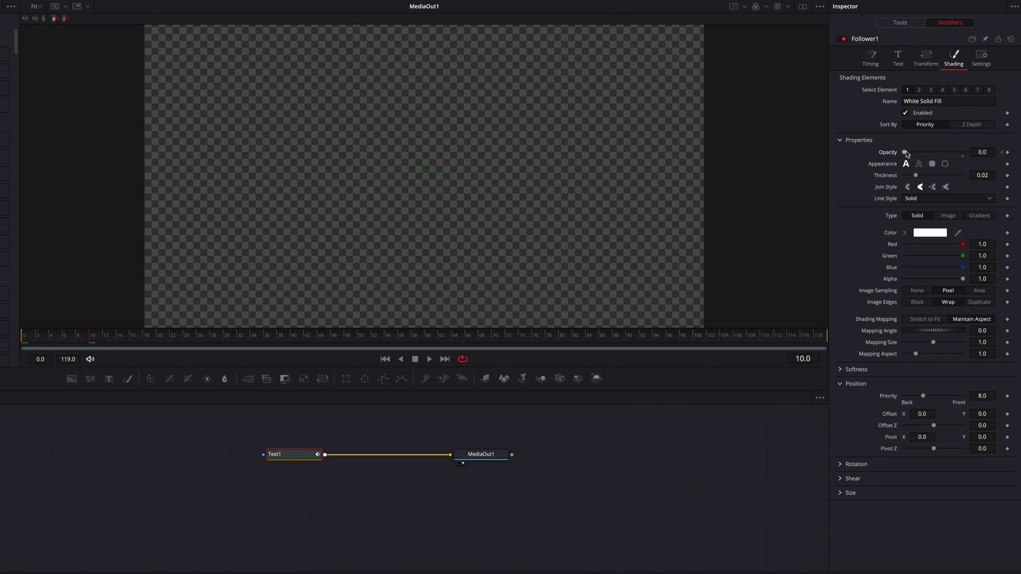
drag(905, 152, 963, 152)
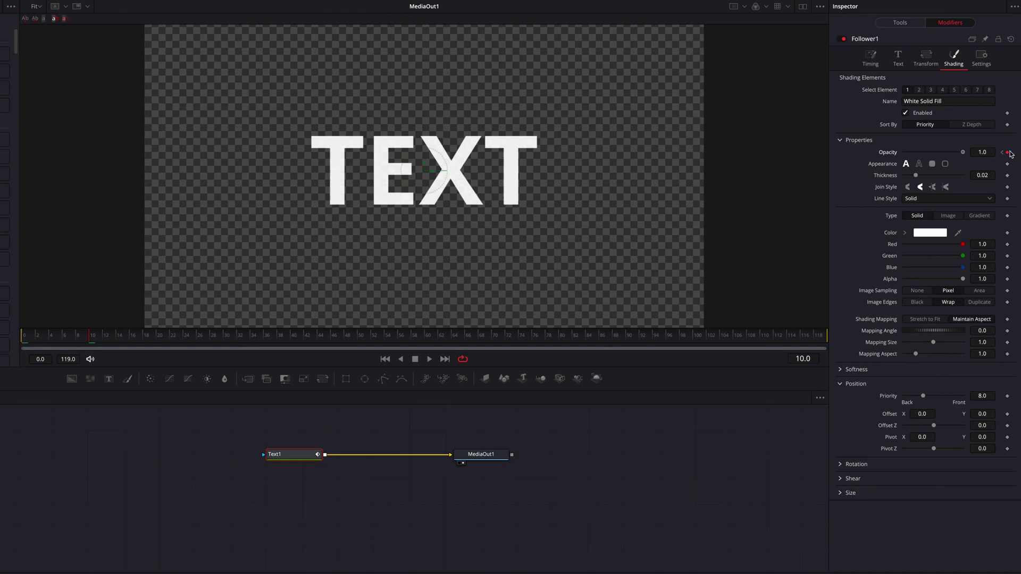
Set the Follower delay to 3 and its delay type to Between Each Character.
click(871, 60)
click(987, 113)
text(3)
key(Return)
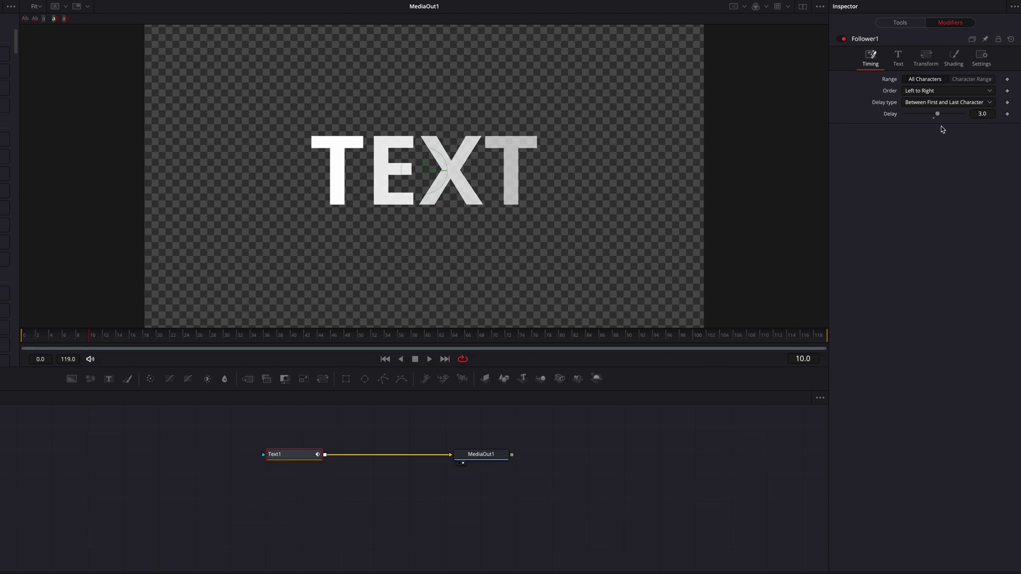
click(961, 109)
click(959, 124)
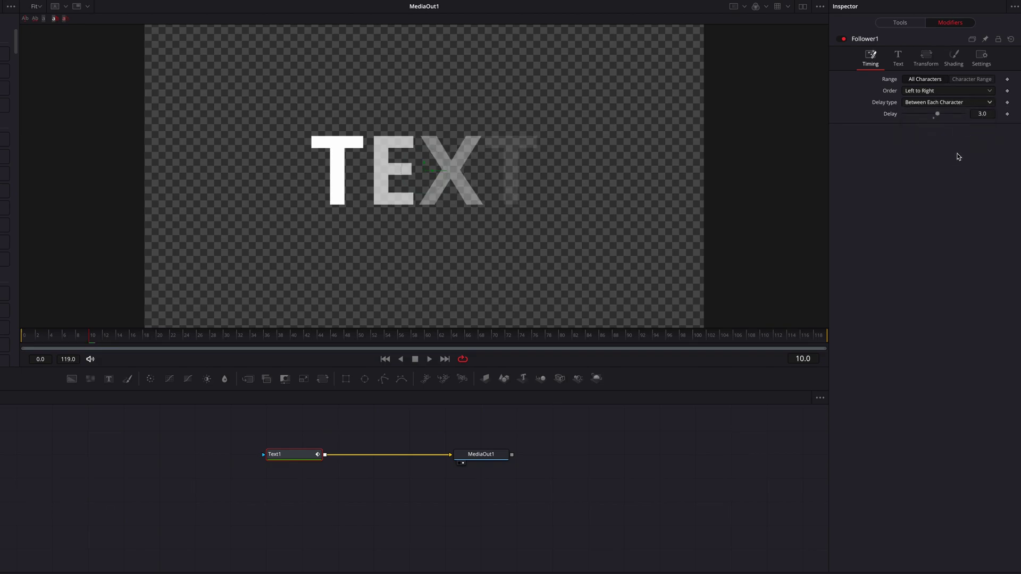
Set the Follower order to Random But One by One and play the letter fade-in from frame 0.
click(973, 93)
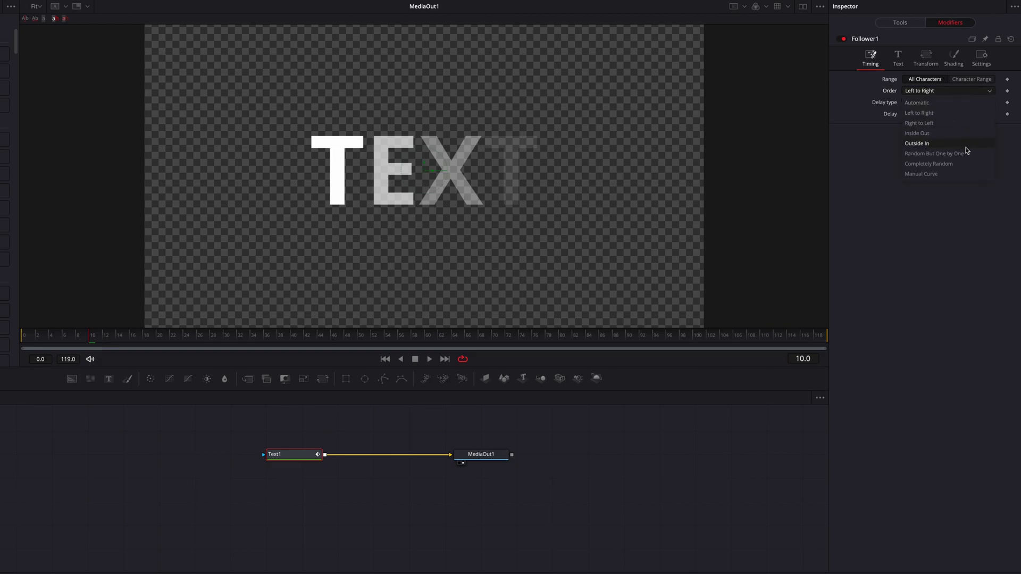
click(935, 154)
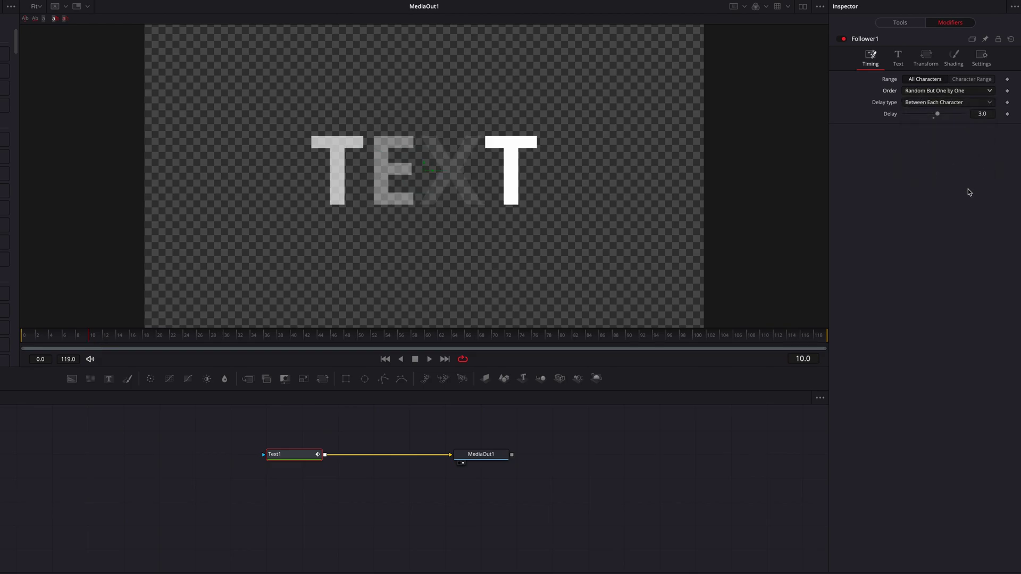
drag(37, 339, 20, 339)
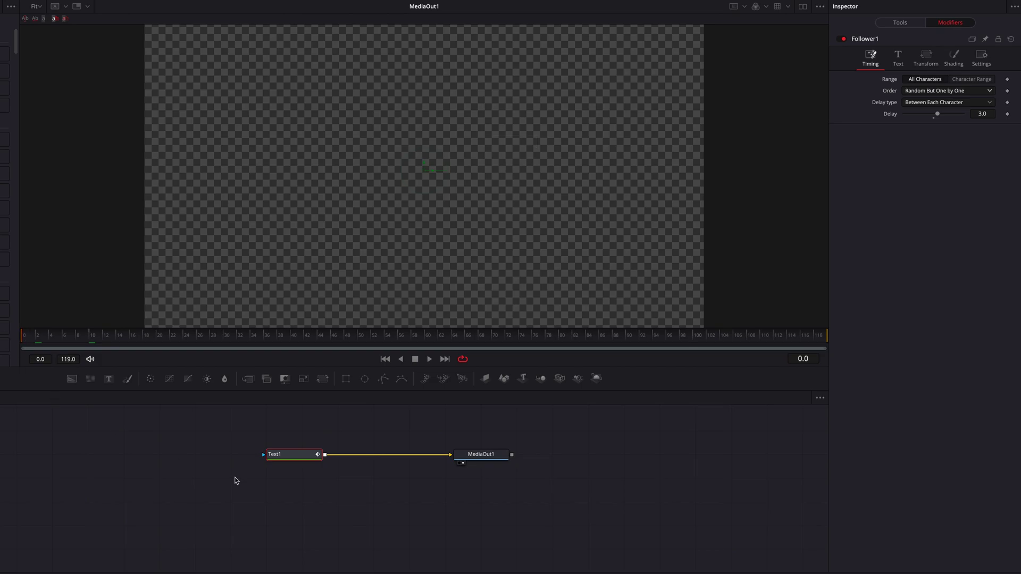
key(space)
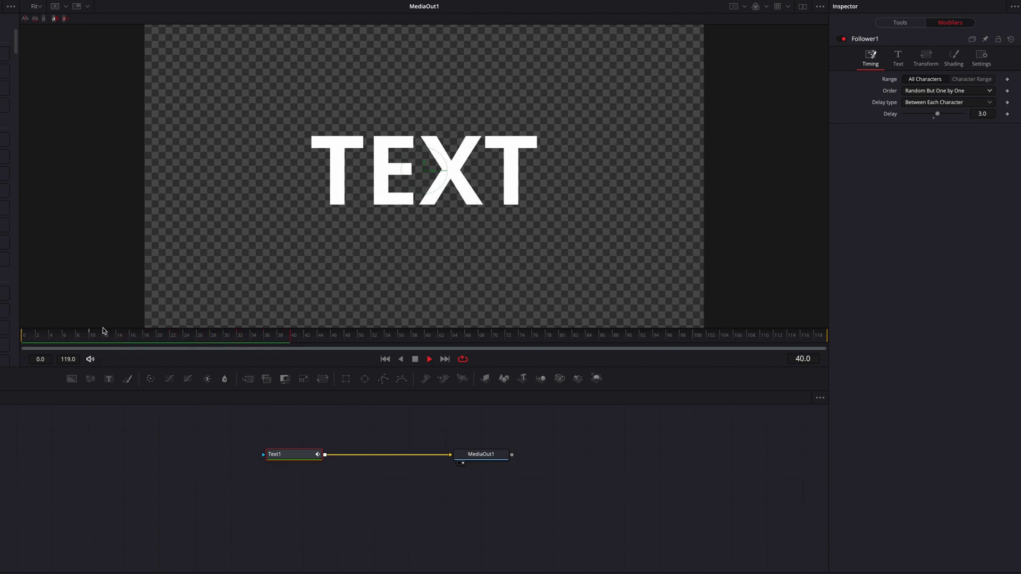
drag(87, 338, 20, 332)
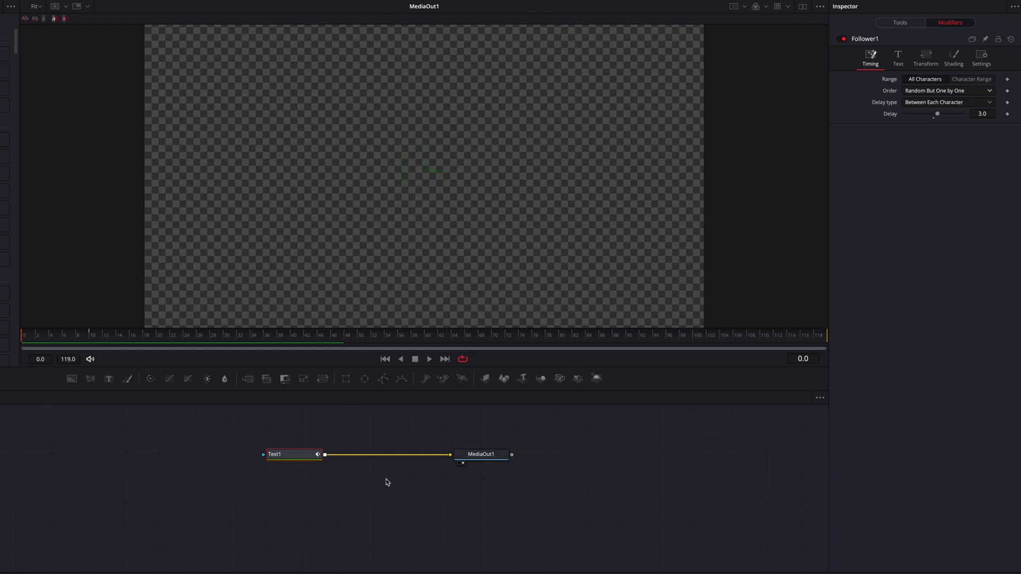
Undo the changes back to the plain Text1 node without the Follower modifier.
key(ctrl+z)
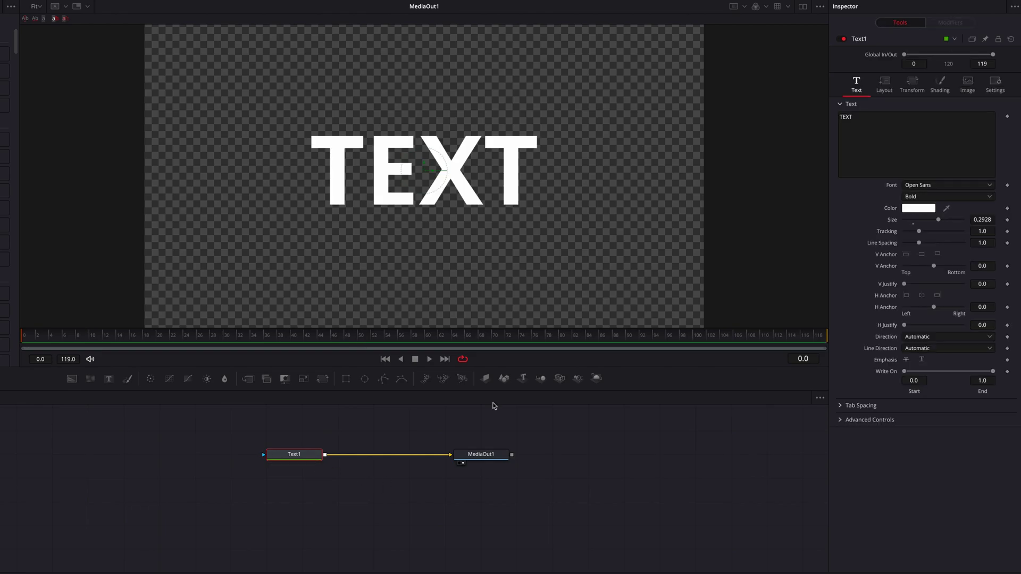
Apply a TextScramble modifier to the Text1 node's styled text and open the modifier's controls.
right_click(889, 126)
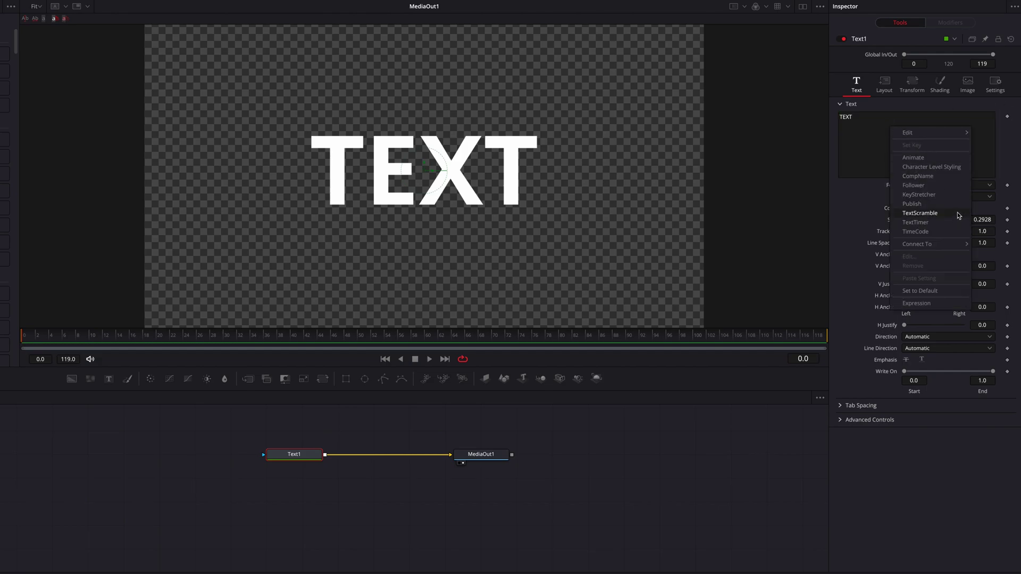
click(920, 213)
click(956, 23)
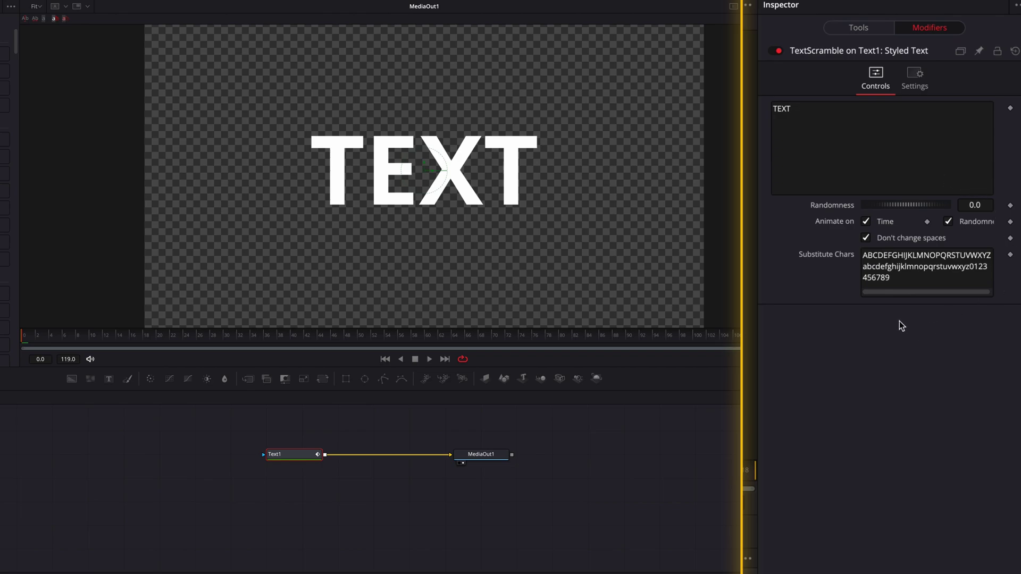
Remove the lowercase letters and digits from the TextScramble substitute characters, keeping only the capital letters A to Z.
click(912, 280)
drag(913, 280, 849, 269)
key(BackSpace)
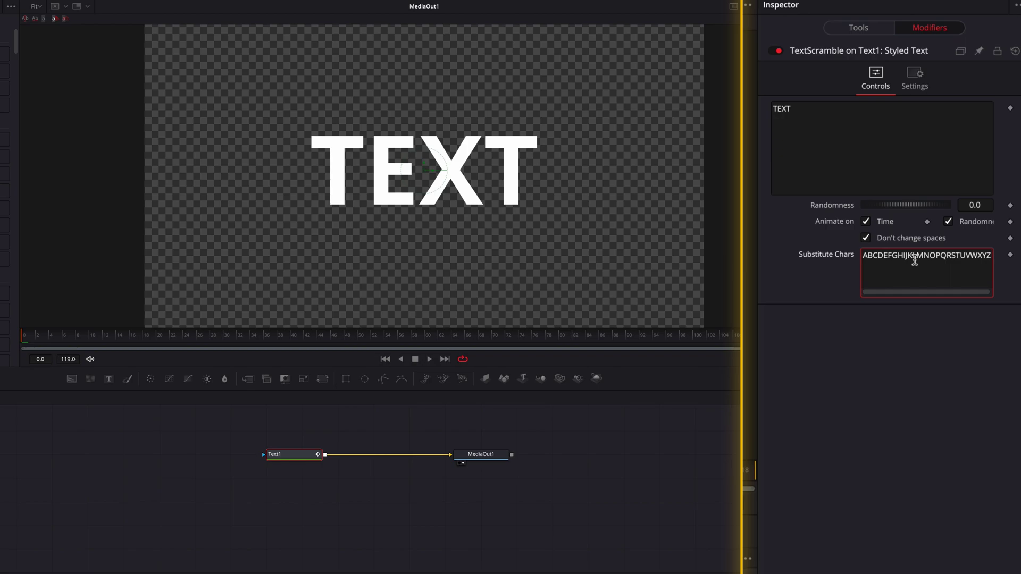
click(921, 358)
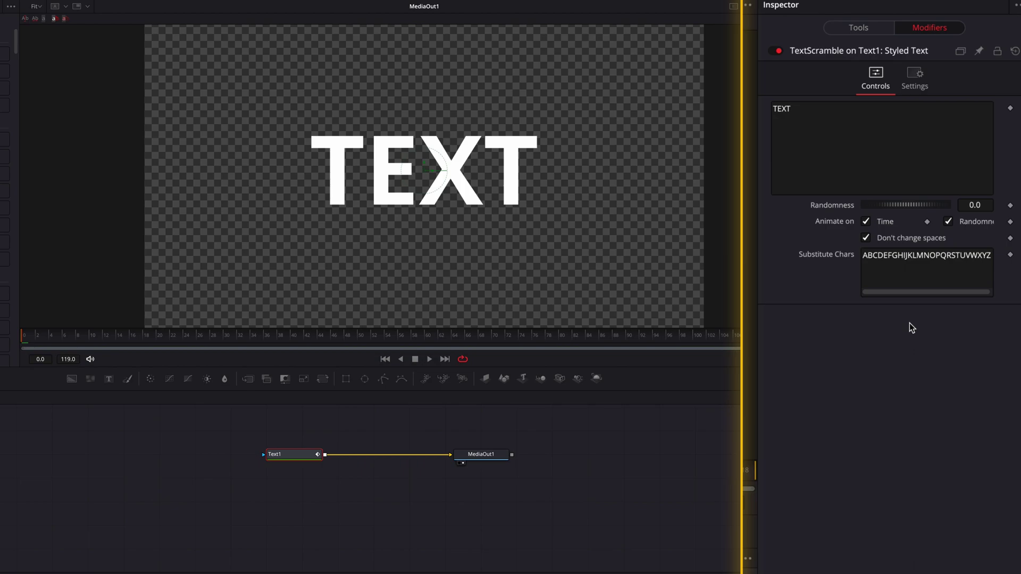
Set the TextScramble randomness to 1.0.
click(982, 206)
text(1)
key(Return)
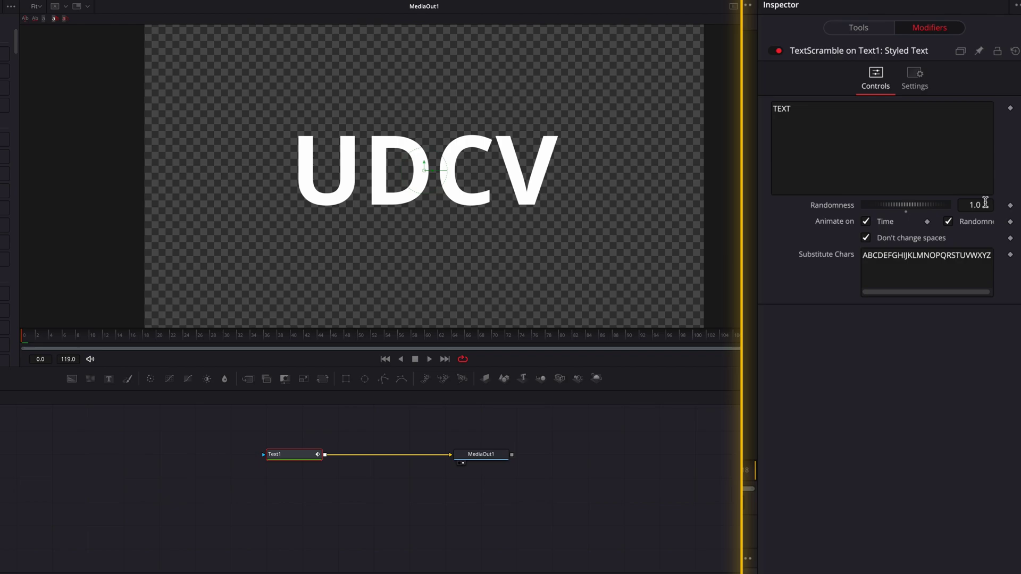
Try lower TextScramble randomness values, first 0.5 and then about 0.2.
double_click(986, 203)
text(0.5)
key(Return)
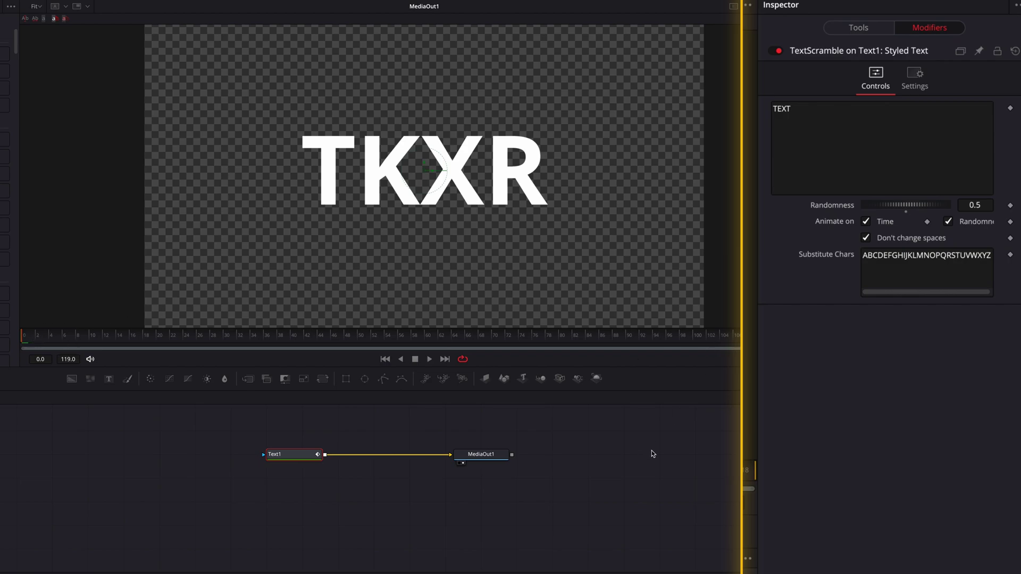
drag(975, 205, 945, 205)
Restore the TextScramble randomness to 1.0.
double_click(985, 205)
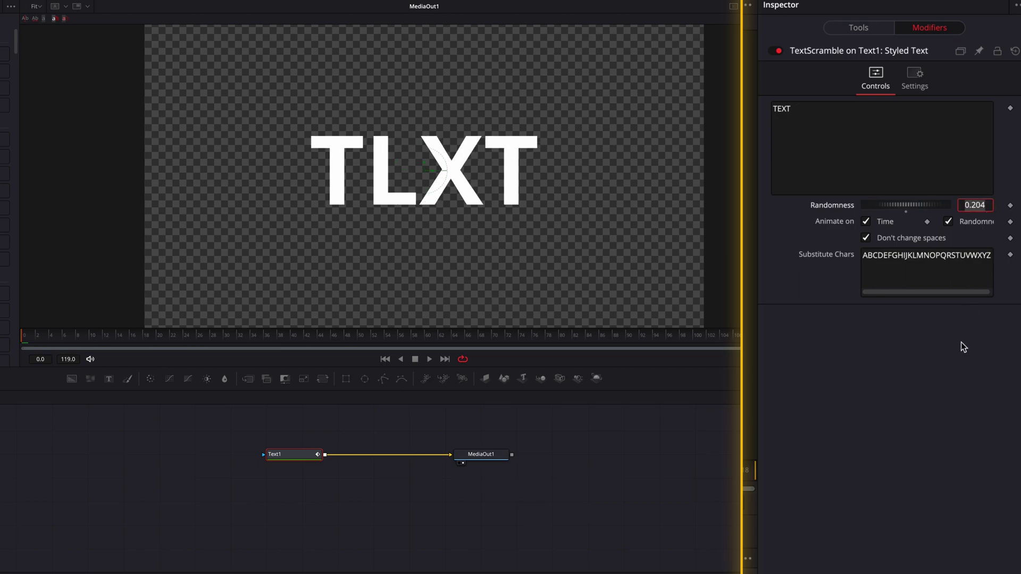
text(1)
key(Return)
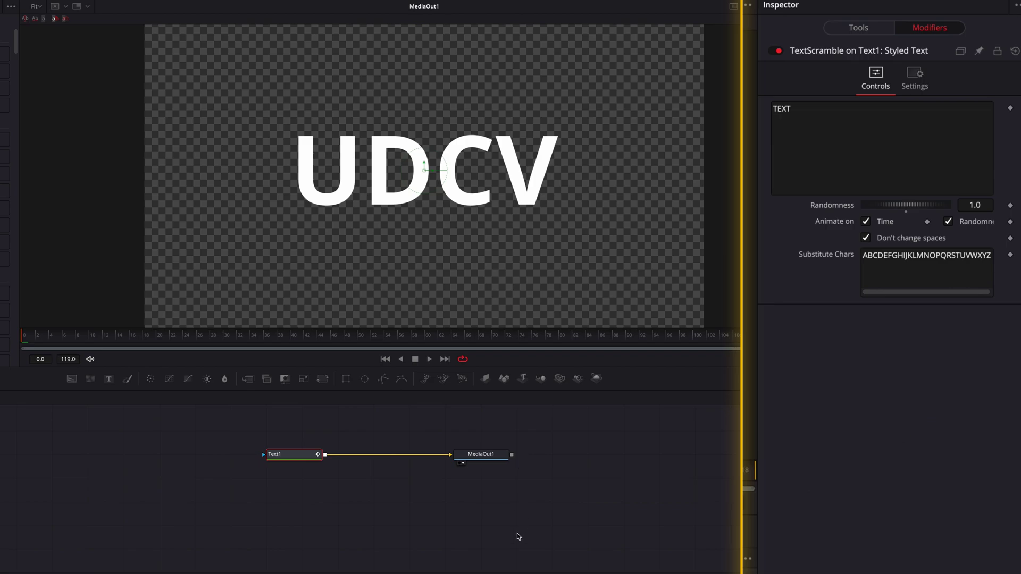
Preview the scrambling text and return to frame 0, and switch Animate on Time off and back on.
key(space)
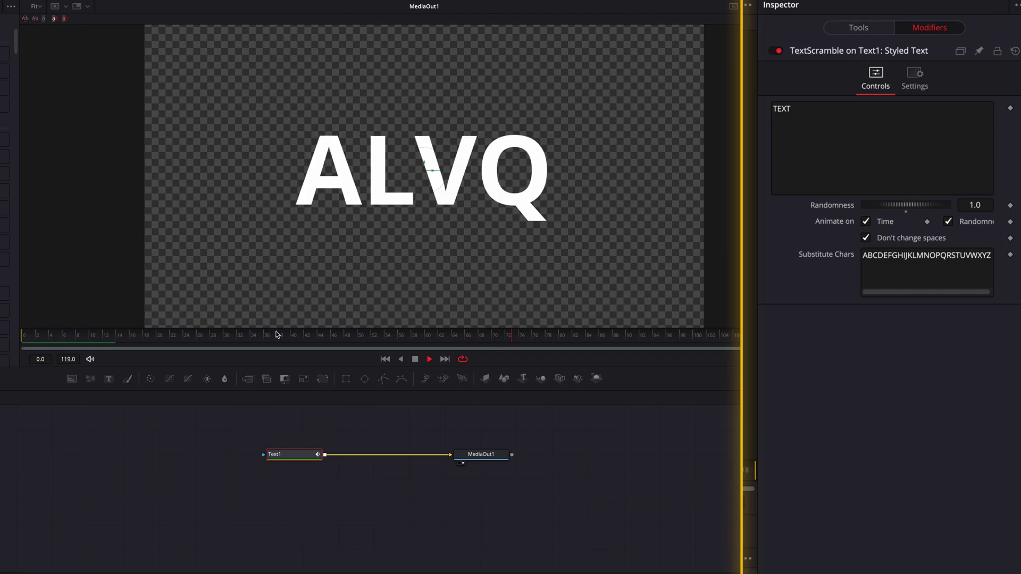
drag(129, 338, 20, 339)
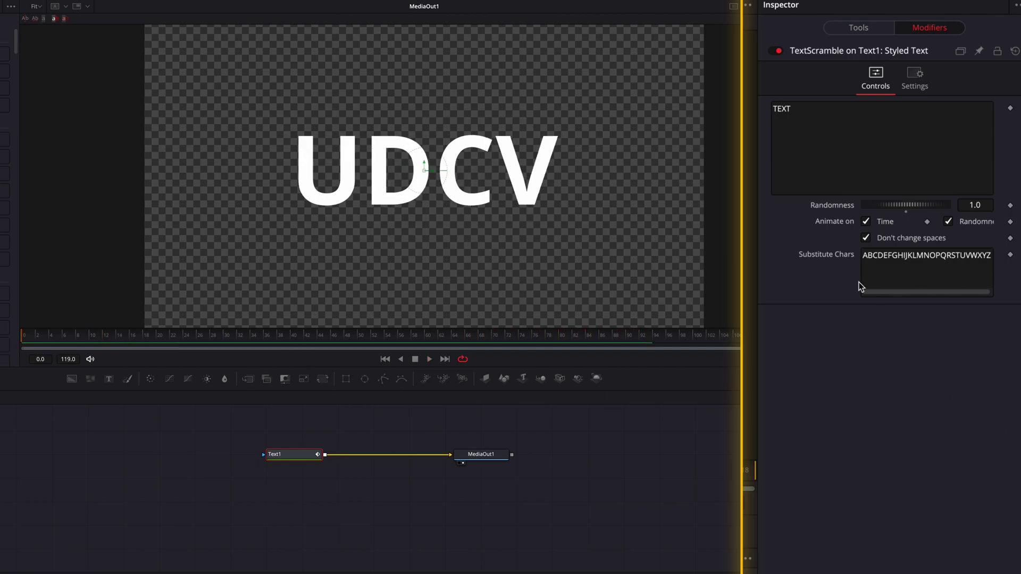
click(863, 222)
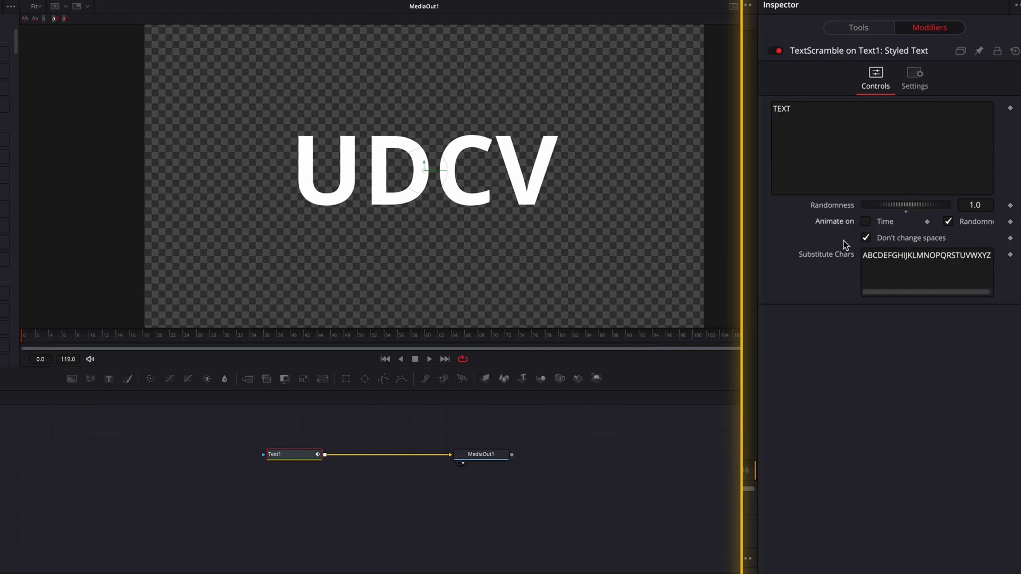
click(866, 222)
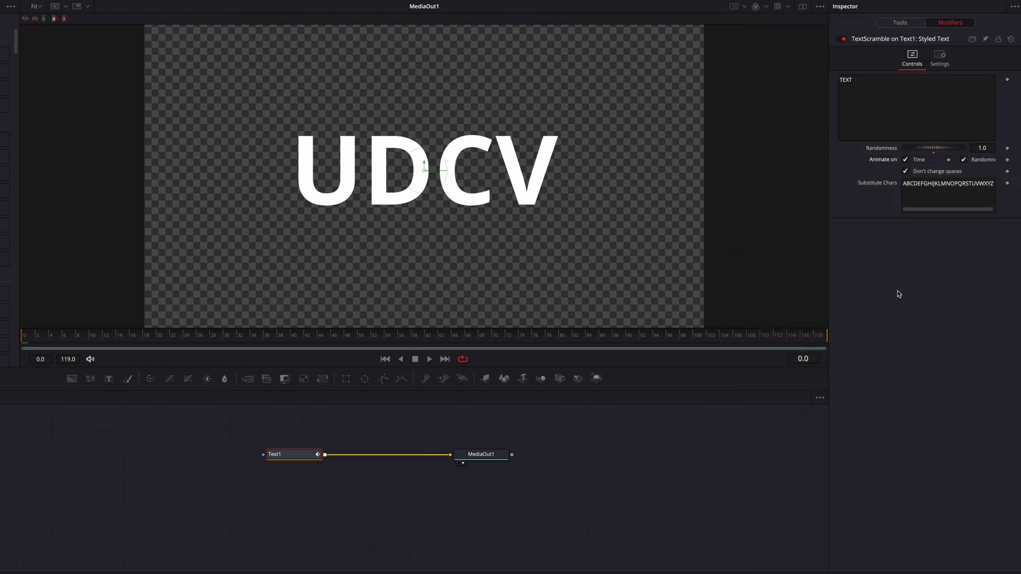
Keyframe the TextScramble randomness from 1.0 at frame 0 to 0 at frame 16.
click(1007, 149)
drag(75, 334, 131, 347)
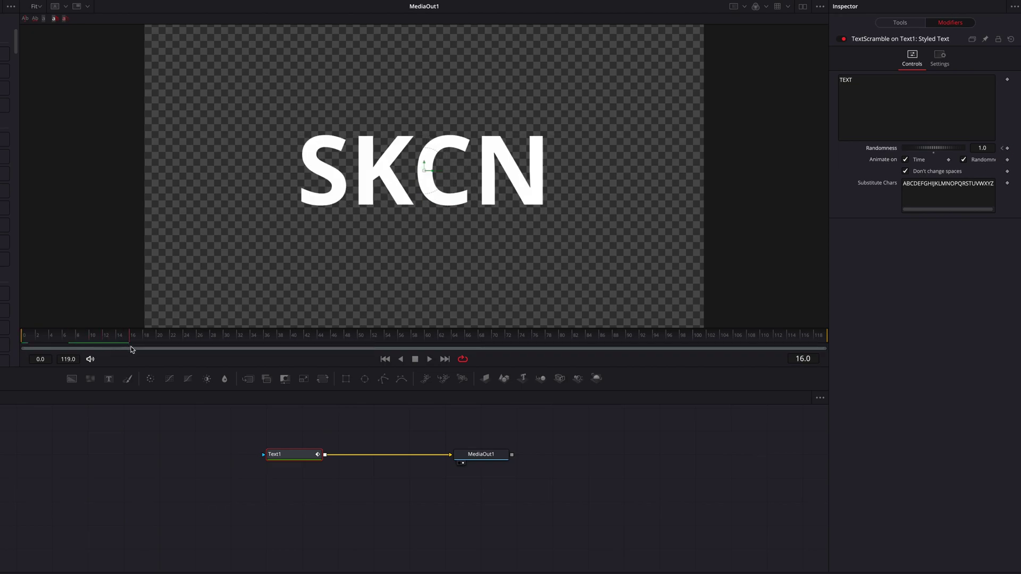
click(1008, 149)
click(934, 153)
drag(94, 336, 2, 339)
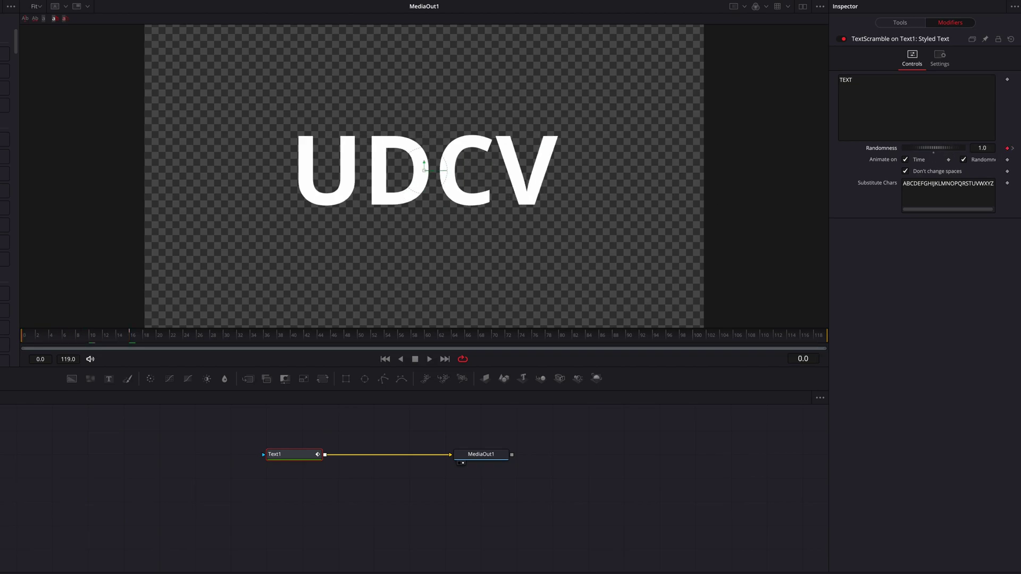
Play the keyframed scramble animation repeatedly from frame 0 and return to the start.
key(space)
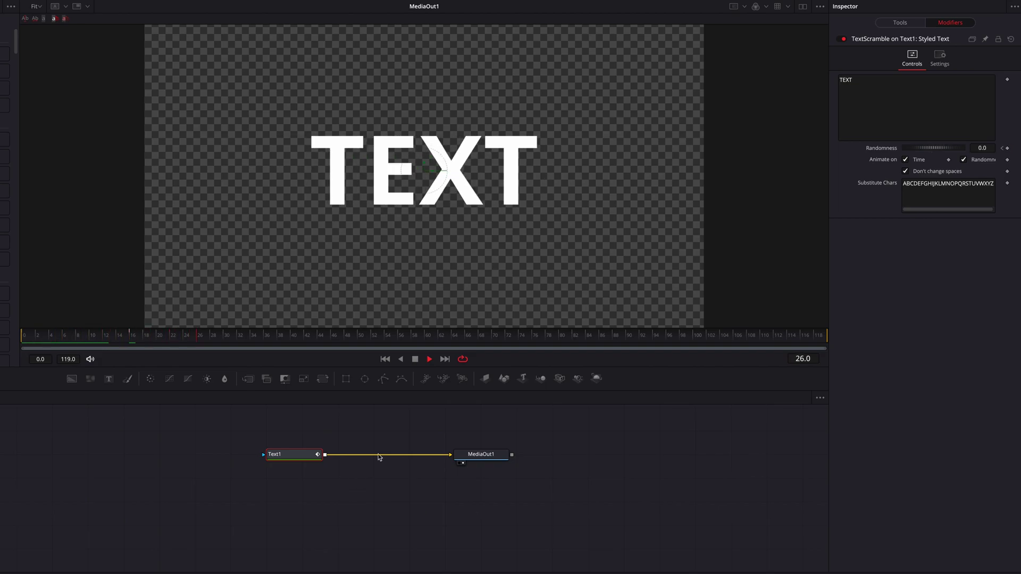
drag(105, 340, 20, 338)
key(space)
Set the randomness keyframe at frame 0 to 5.0 and replay the scramble animation several times.
key(space)
drag(105, 335, 22, 335)
click(982, 148)
key(space)
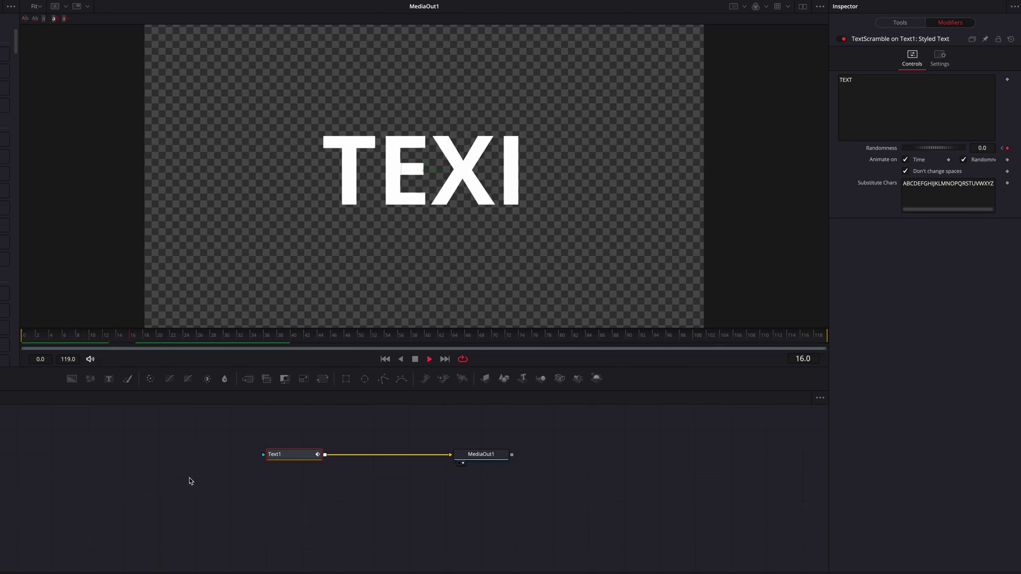
key(space)
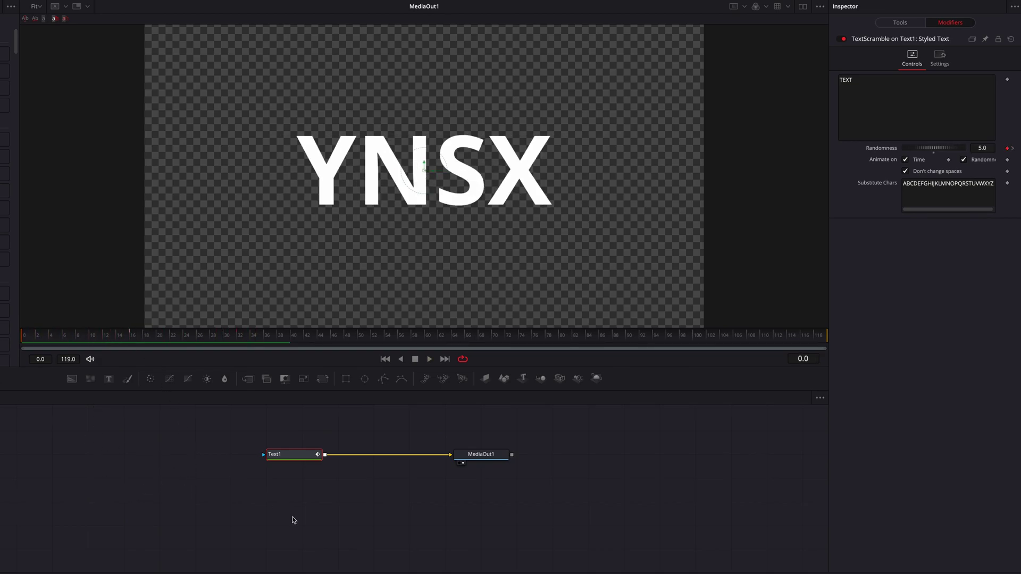
key(space)
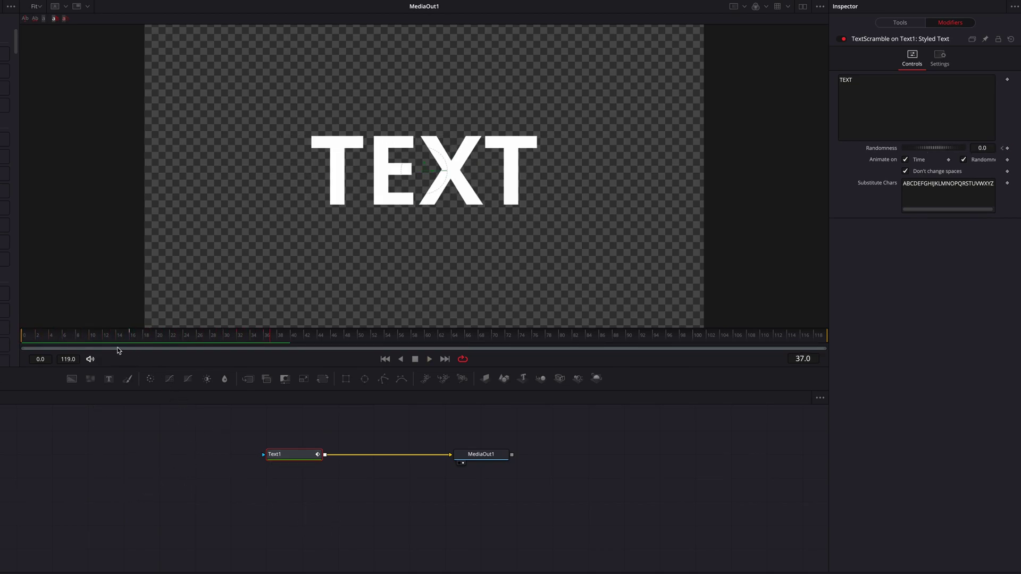
key(space)
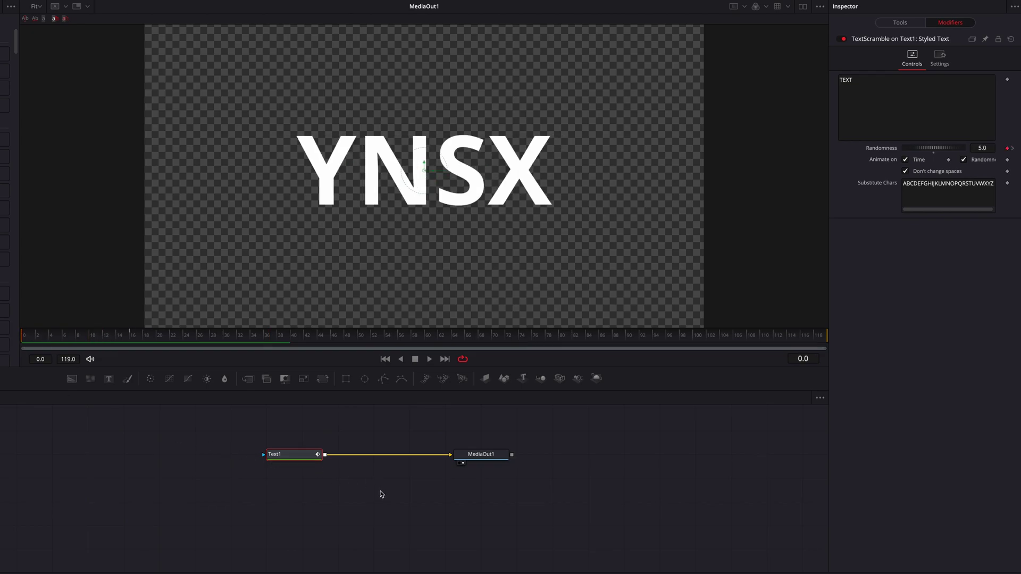
key(space)
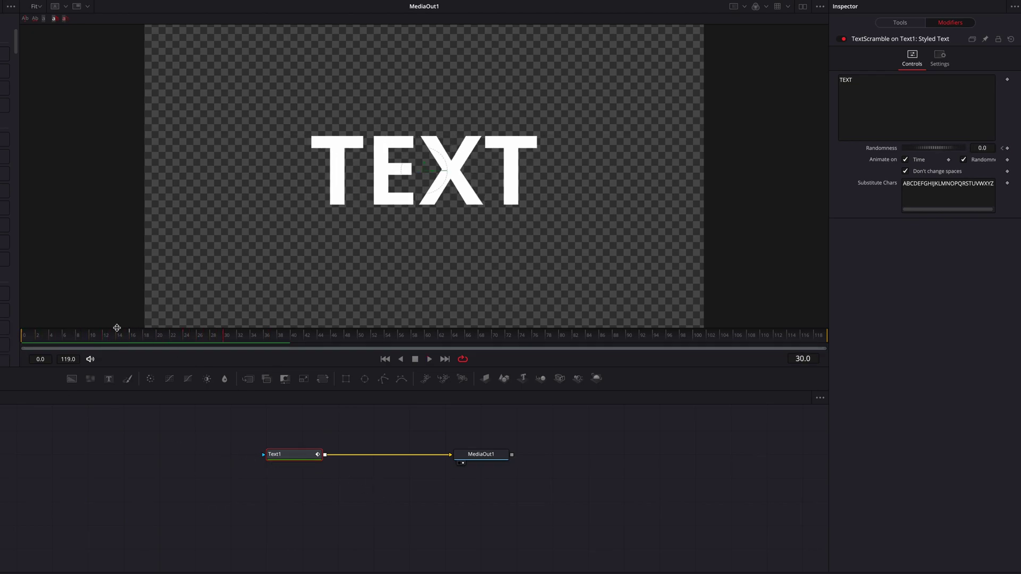
key(space)
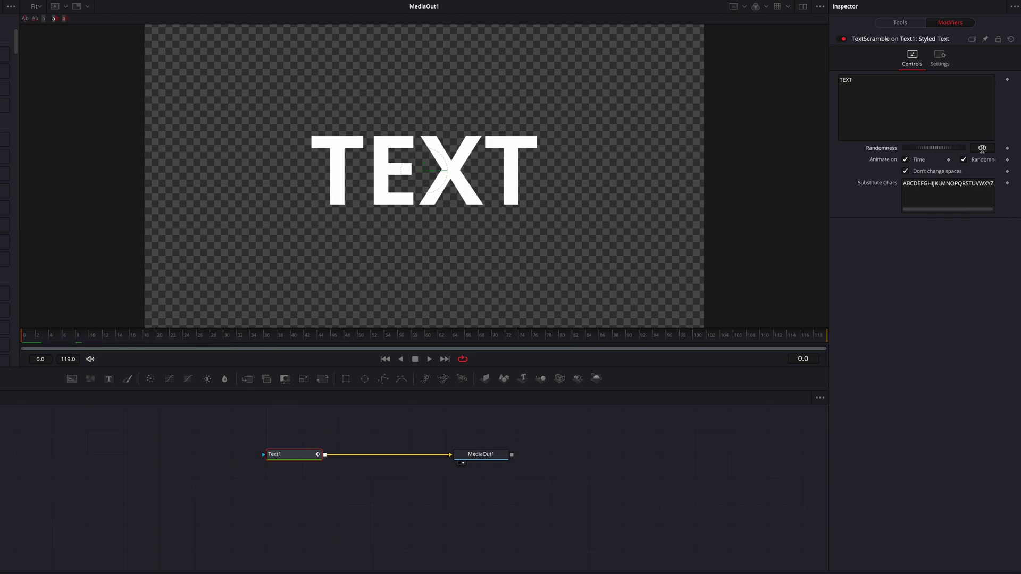
Set the scramble randomness to a constant 1.0.
drag(982, 149, 985, 149)
double_click(991, 148)
text(1)
click(940, 295)
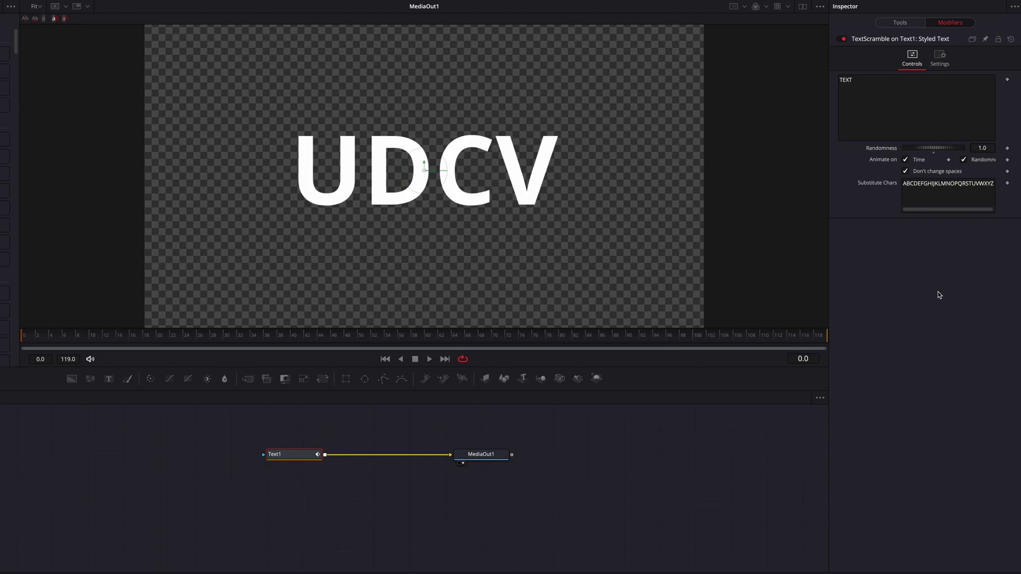
Extend the TextScramble modifier's text to "TEXT Text".
click(895, 81)
text(Te)
key(BackSpace)
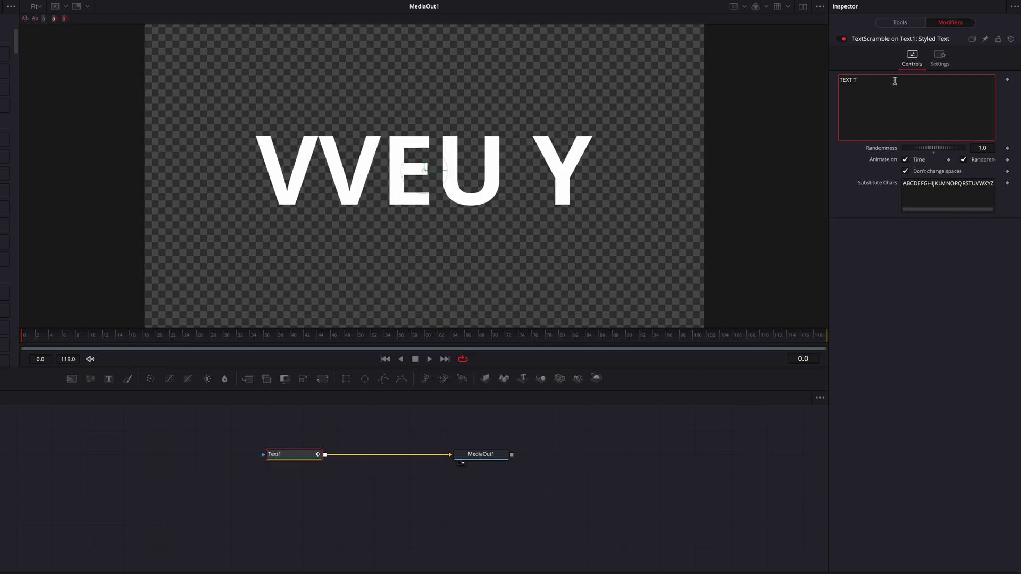
text(ext)
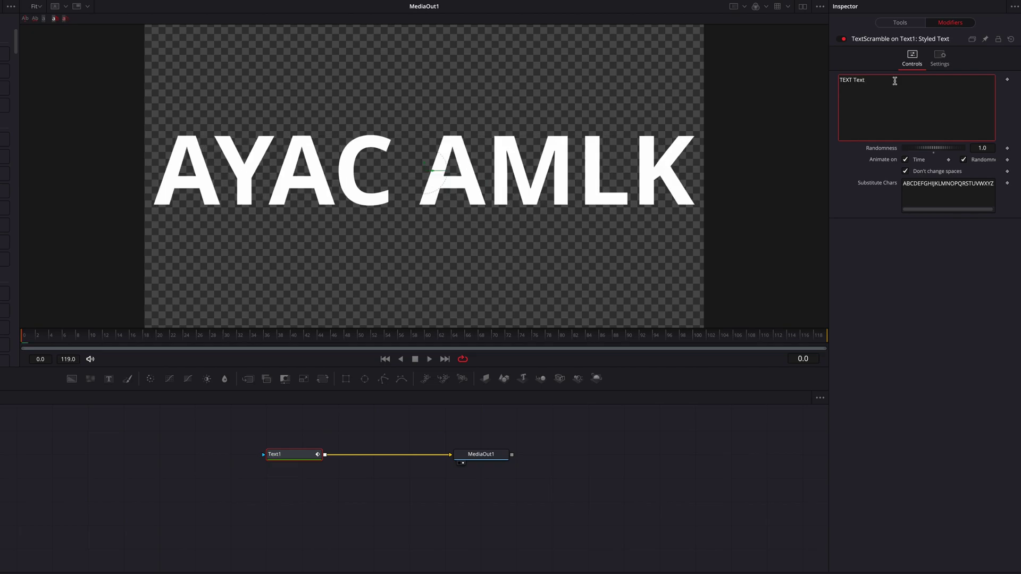
click(905, 298)
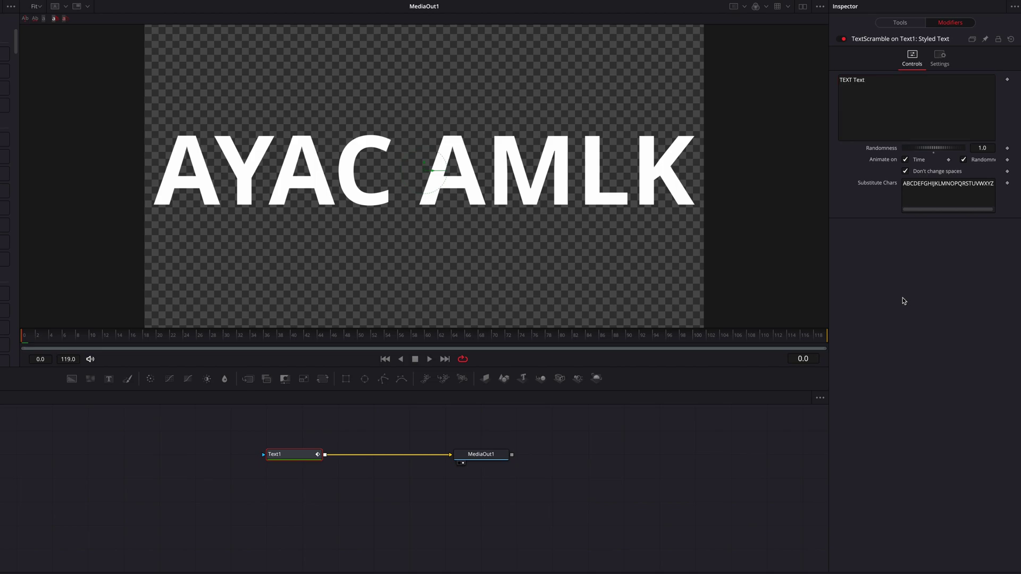
Play the two-word scramble to check how the space behaves and return to frame 0.
key(space)
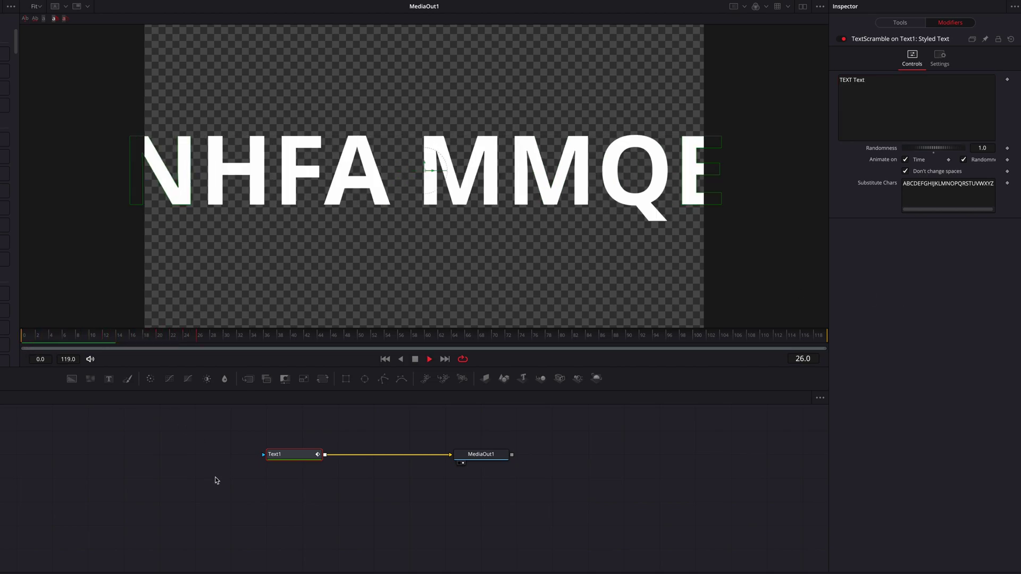
key(space)
click(59, 334)
drag(59, 334, 22, 334)
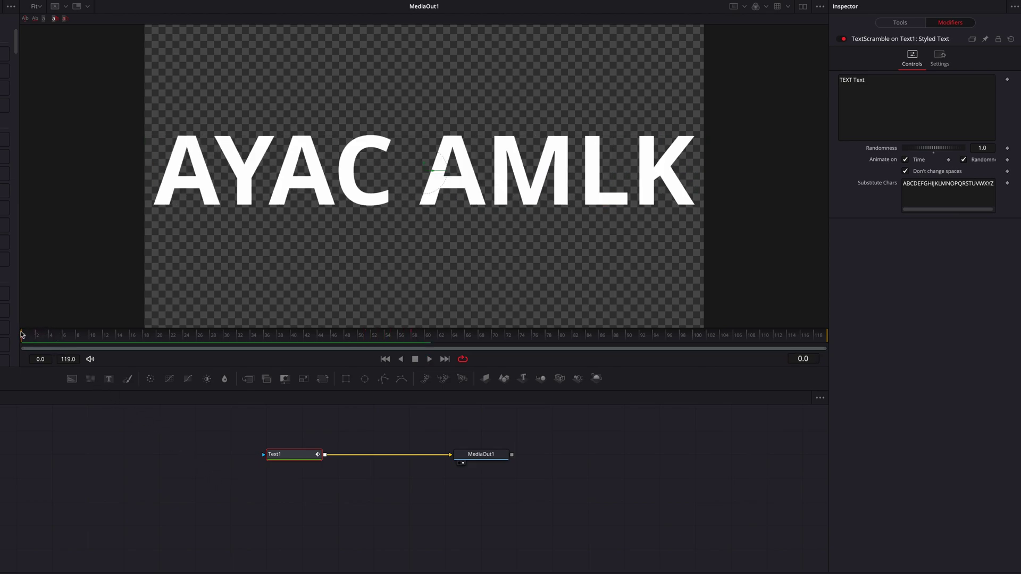
Turn off Don't change spaces for the TextScramble modifier and play the result from frame 0.
click(906, 171)
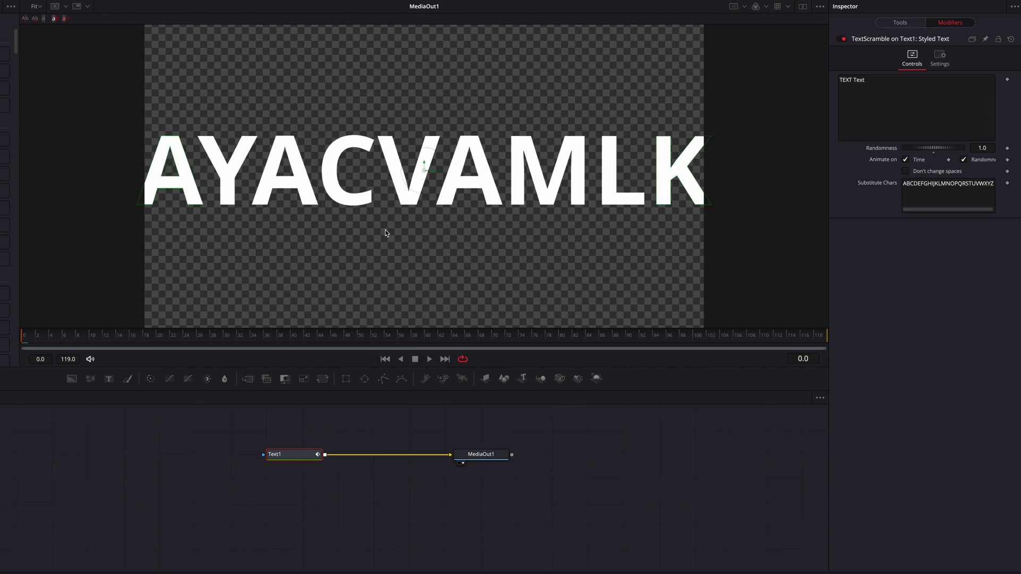
drag(157, 334, 22, 345)
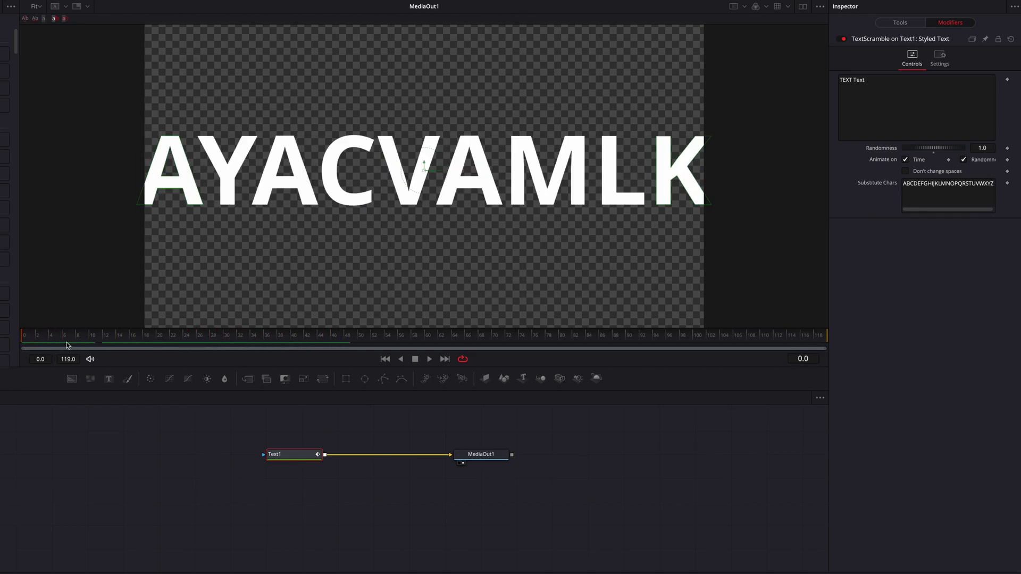
key(space)
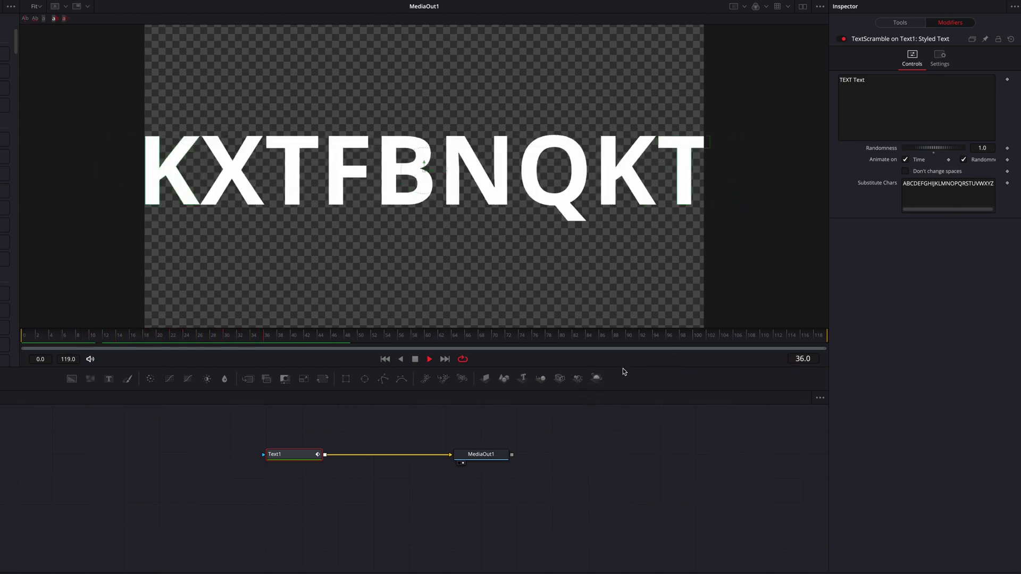
key(space)
drag(79, 337, 5, 336)
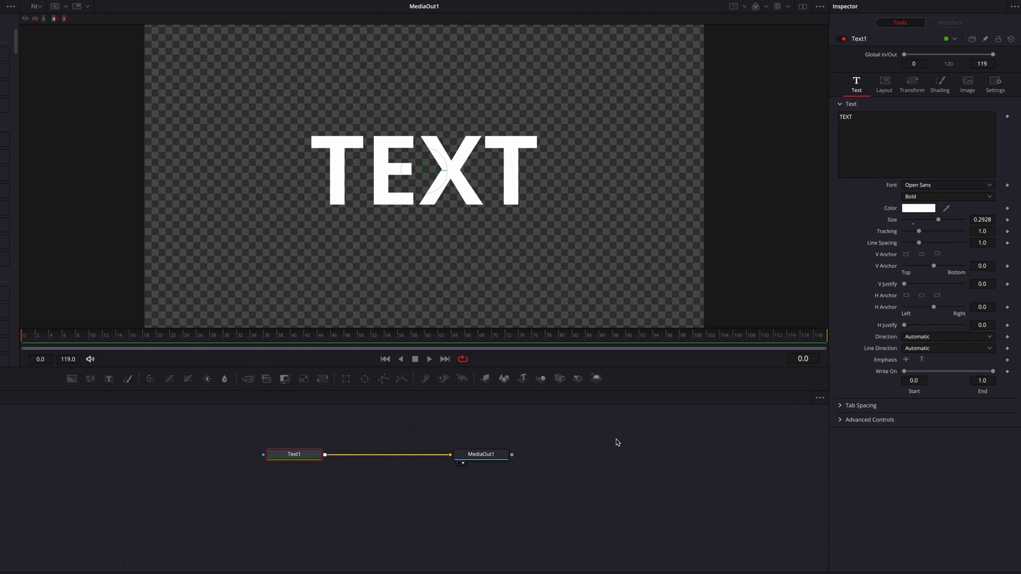
Apply a TimeCode modifier to the Text1 node's styled text and open the modifier's controls.
right_click(881, 127)
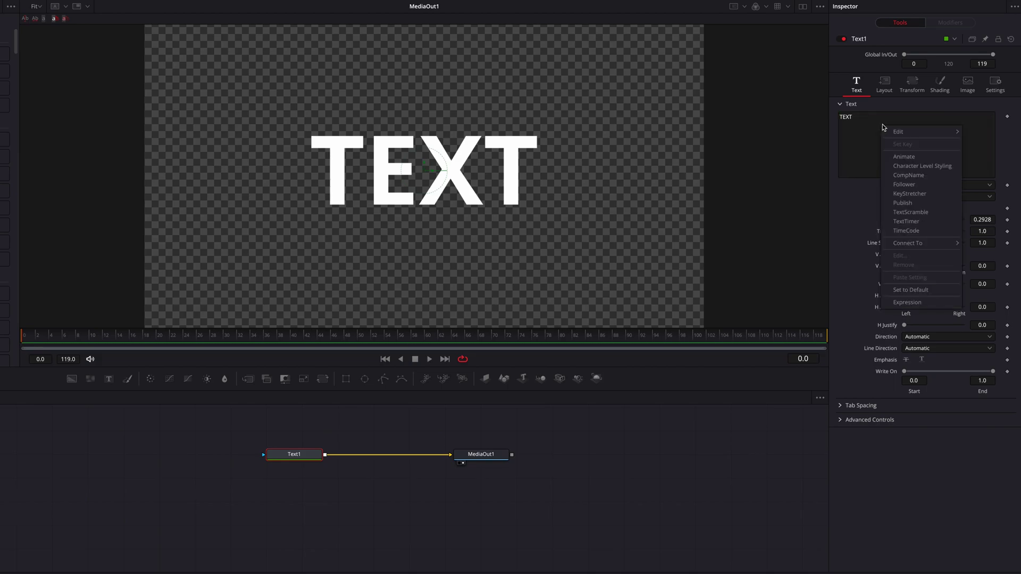
click(952, 230)
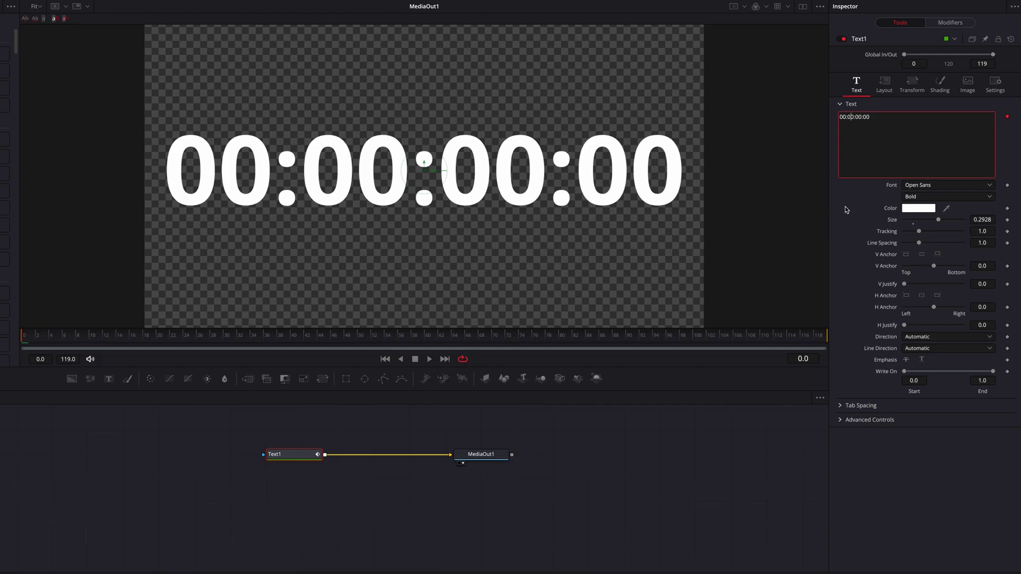
click(955, 26)
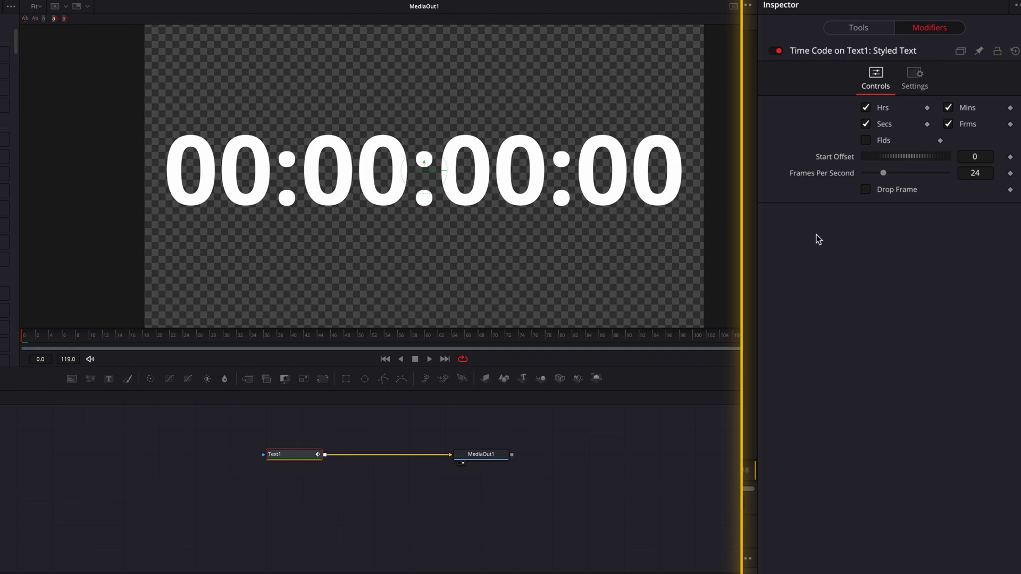
Turn off Hrs in the TimeCode display, and toggle Mins off and back on.
click(869, 109)
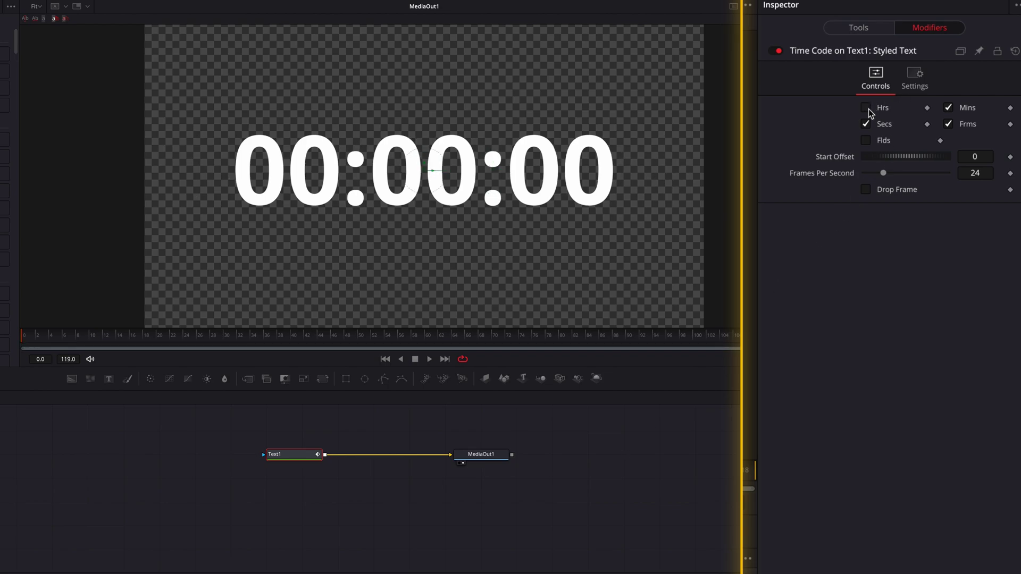
click(950, 108)
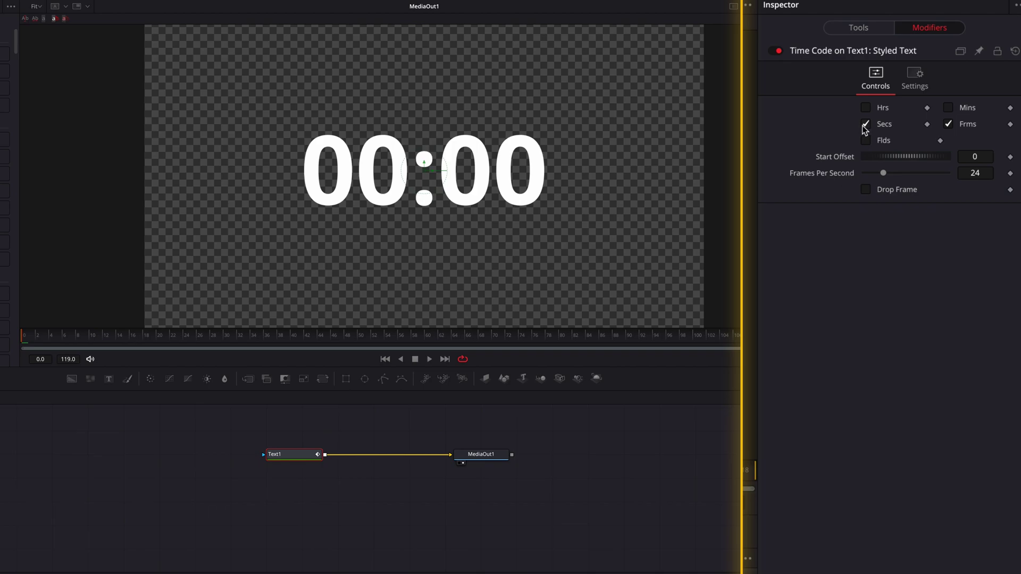
click(948, 108)
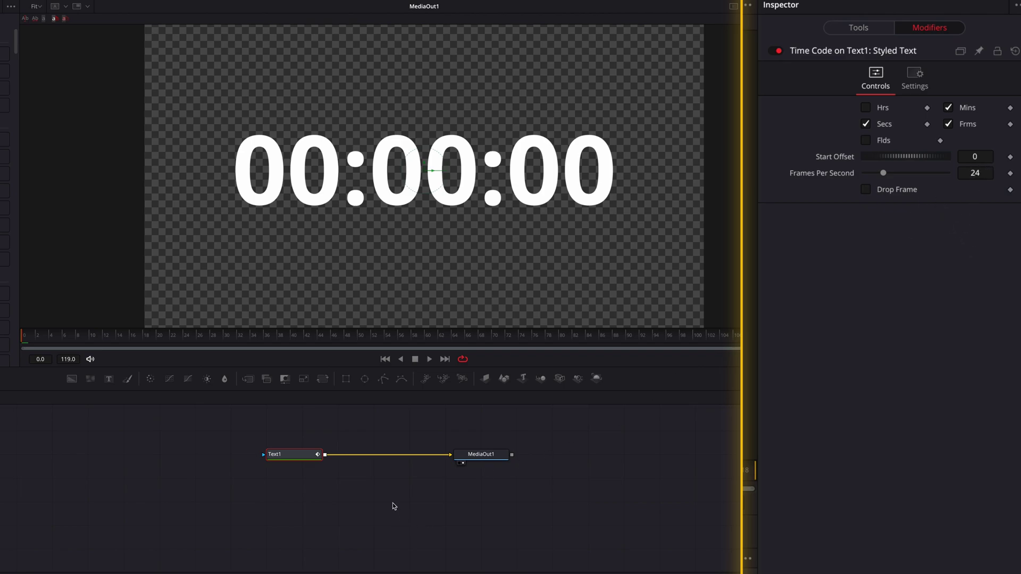
Play the timecode display and move to frame 24 to check the seconds count.
key(space)
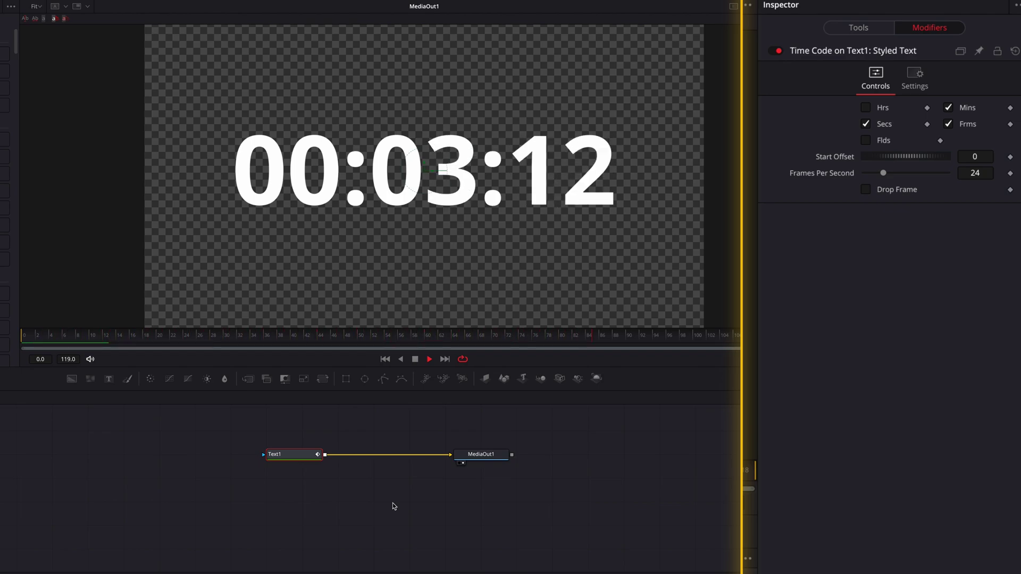
key(space)
click(184, 339)
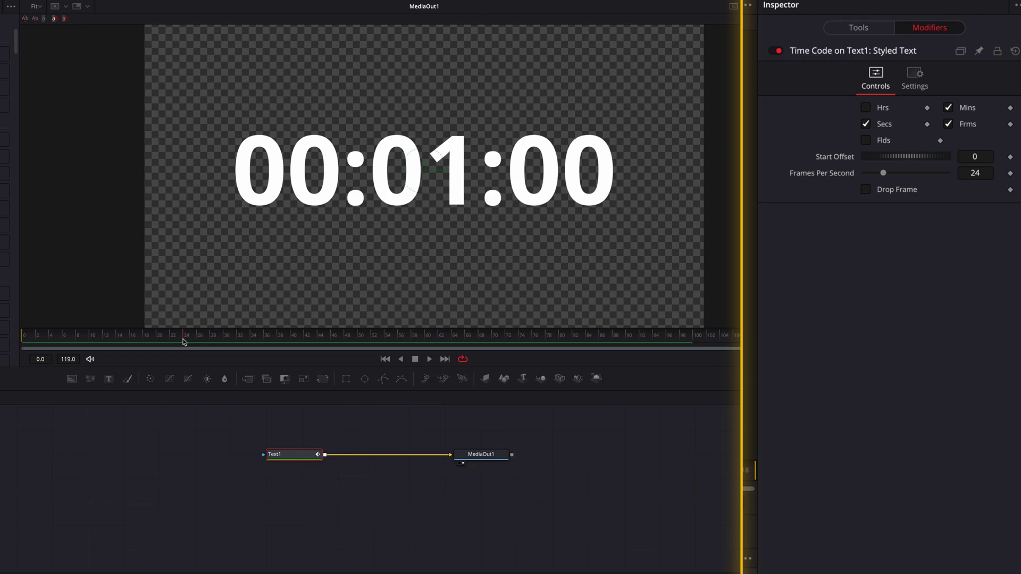
Set the TimeCode modifier's Frames Per Second to 12 and check the display at frame 12.
click(991, 174)
text(12)
key(Return)
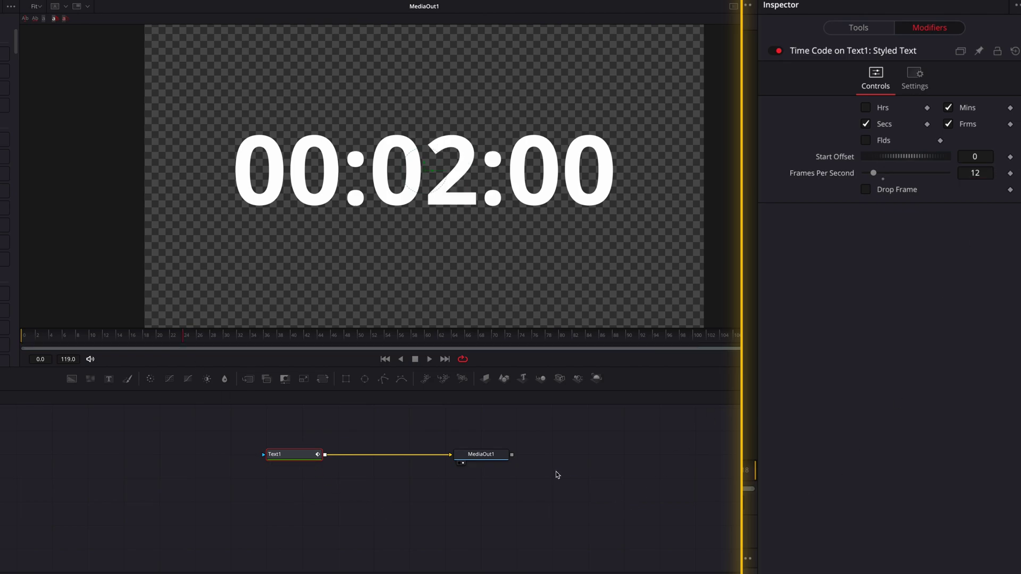
drag(165, 336, 104, 339)
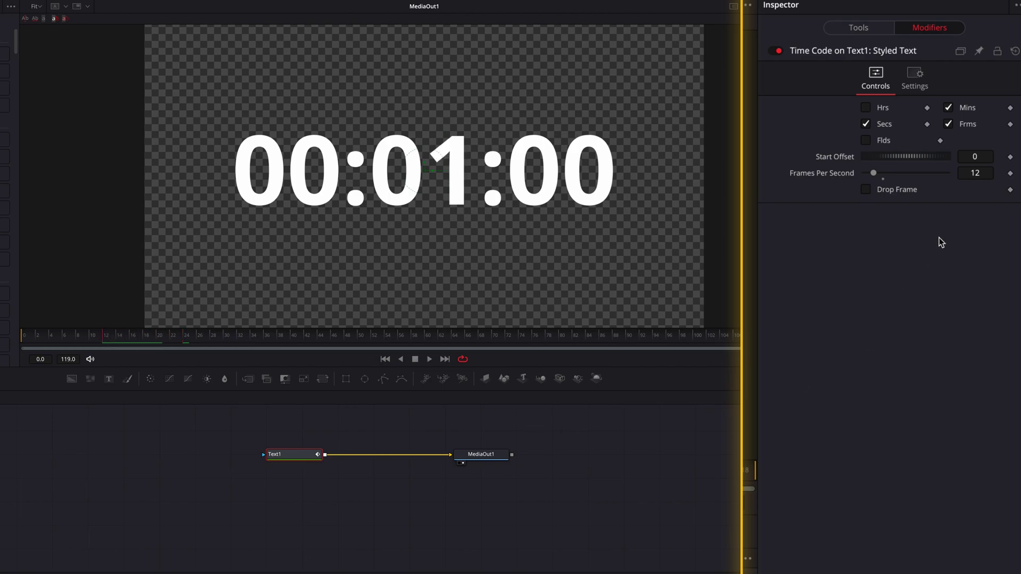
Set the TimeCode modifier's Start Offset to 12 at frame 0 and play the result.
click(21, 339)
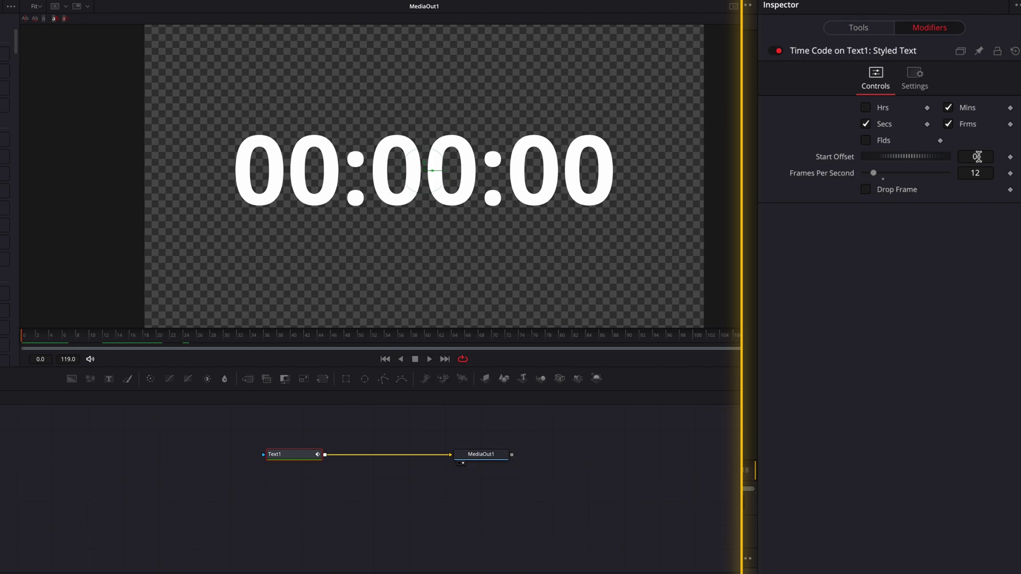
drag(974, 156, 993, 156)
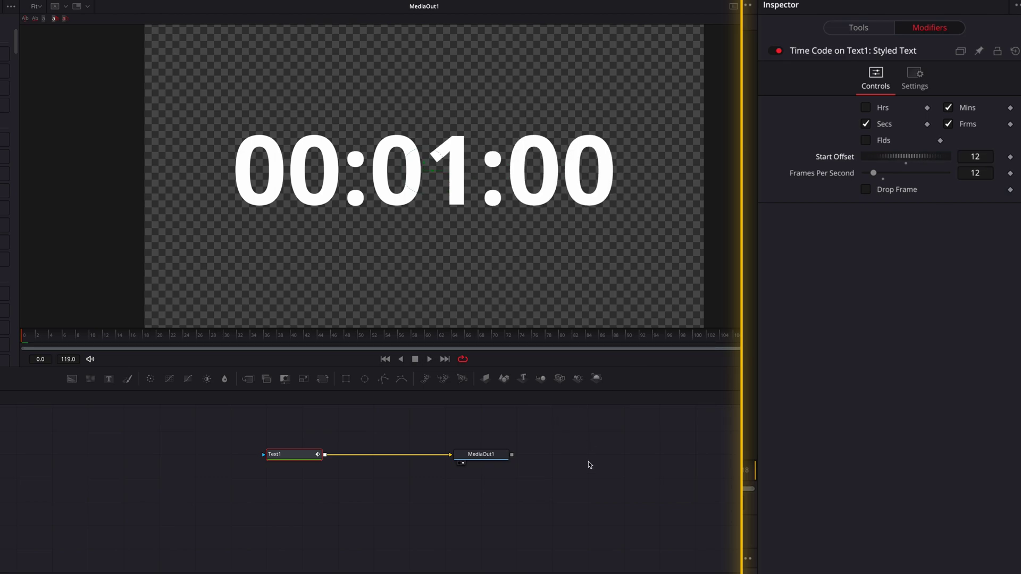
key(space)
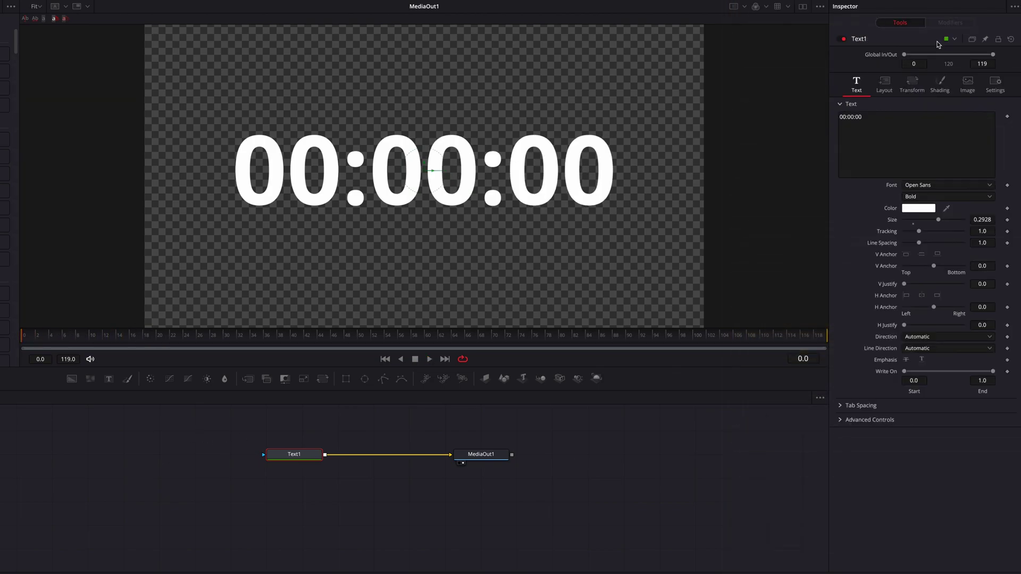
Apply a TextTimer modifier to the Text1 node's styled text and open the modifier's controls.
click(898, 124)
right_click(897, 124)
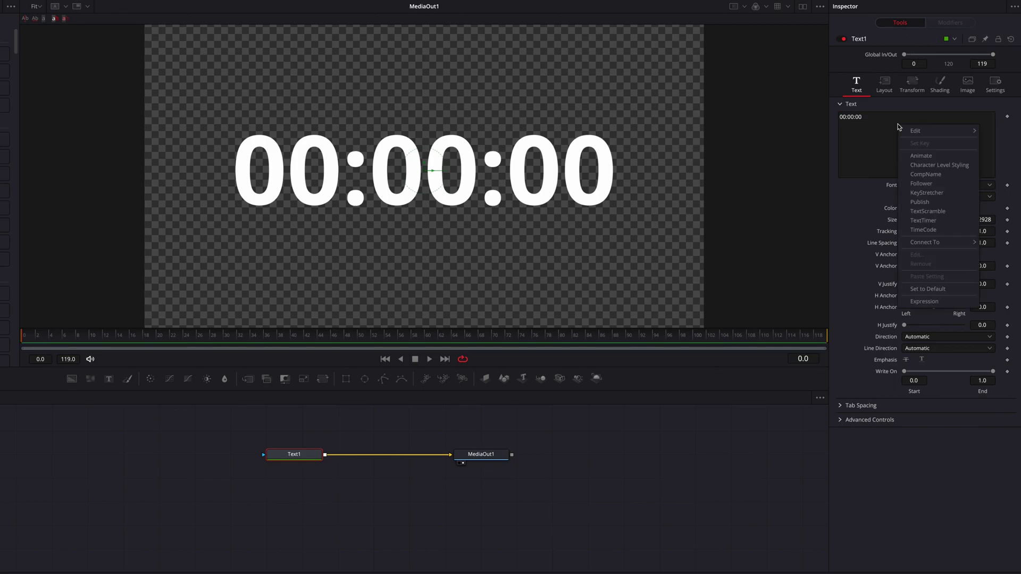
click(974, 221)
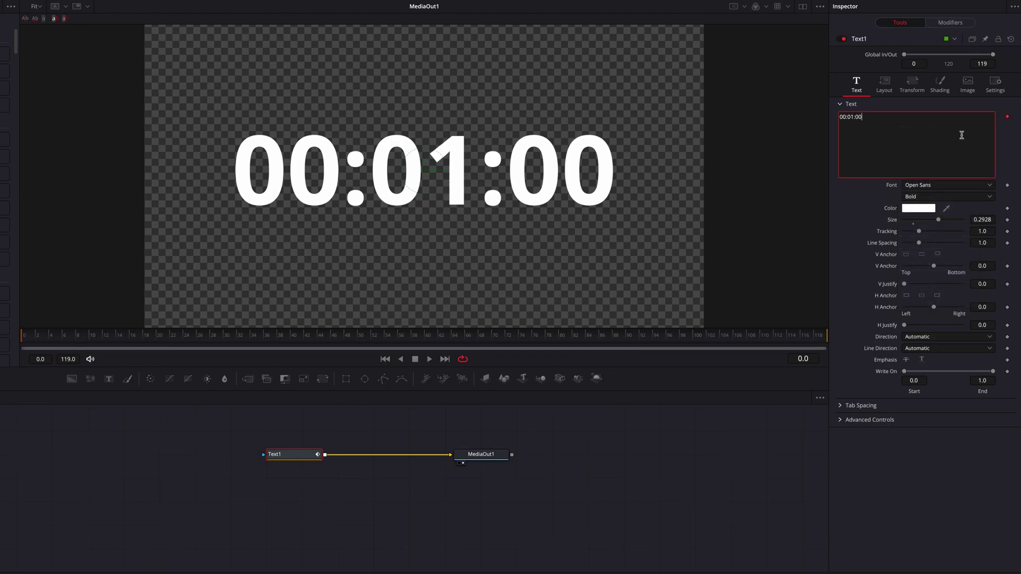
click(957, 22)
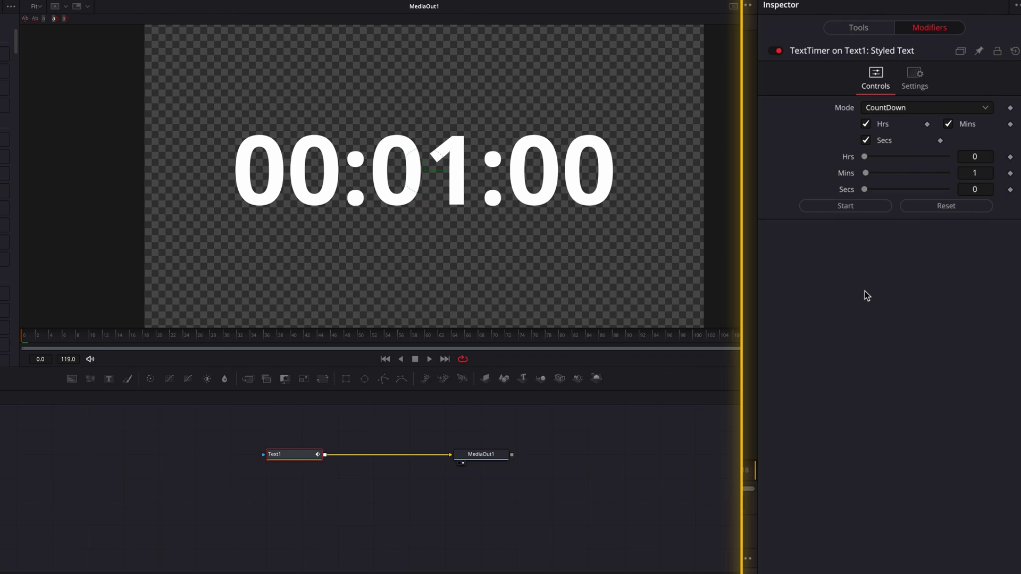
Try the TextTimer modifier in Timer mode and in Clock mode.
click(988, 107)
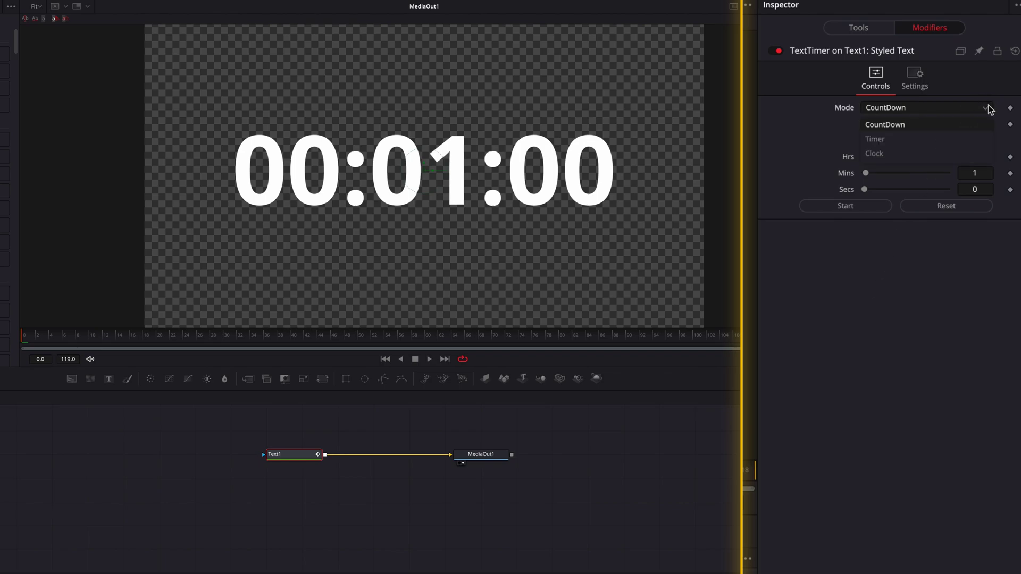
click(985, 139)
click(985, 109)
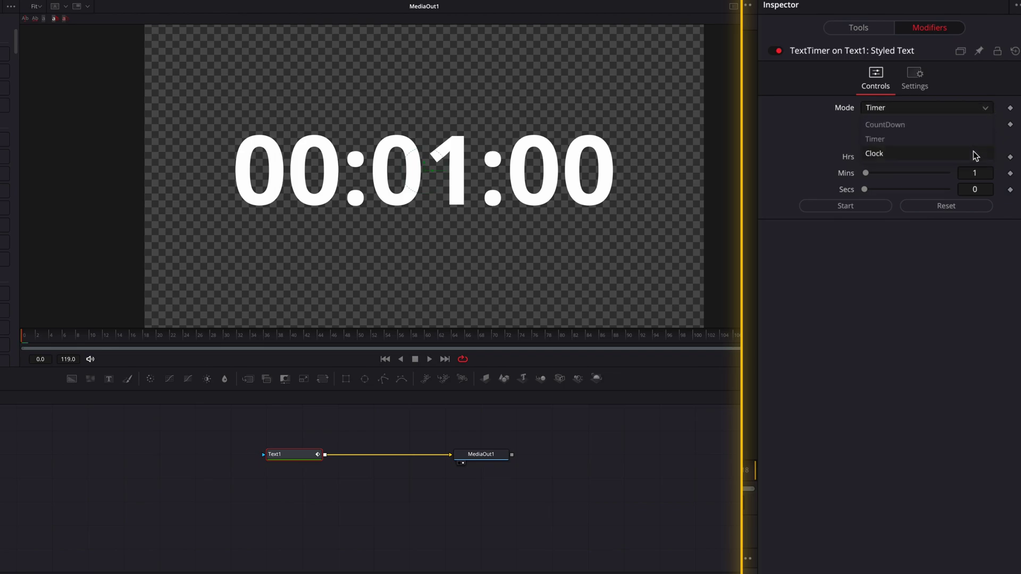
click(975, 153)
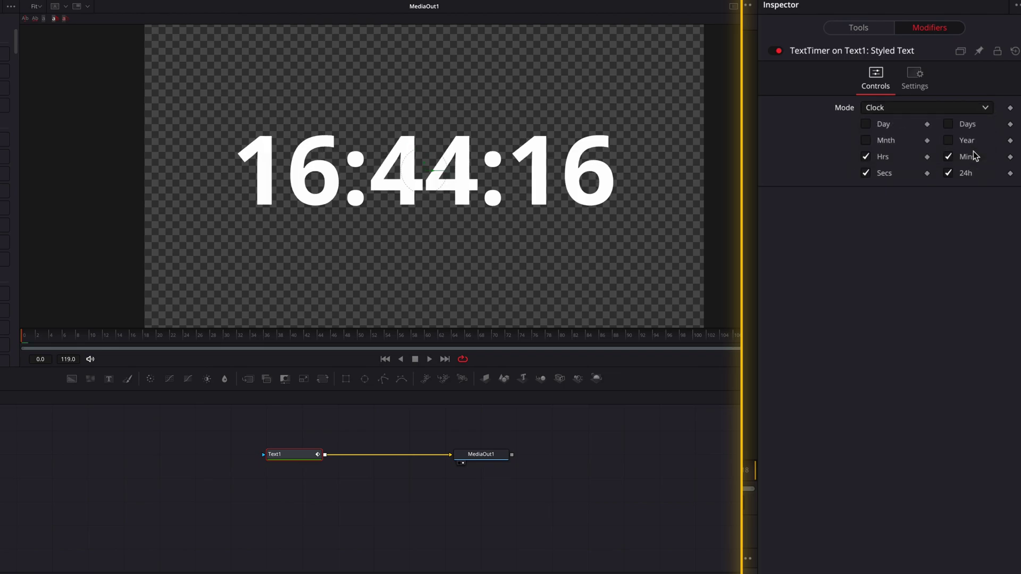
Return the TextTimer modifier to CountDown mode, run the countdown for a few seconds and stop it.
click(989, 108)
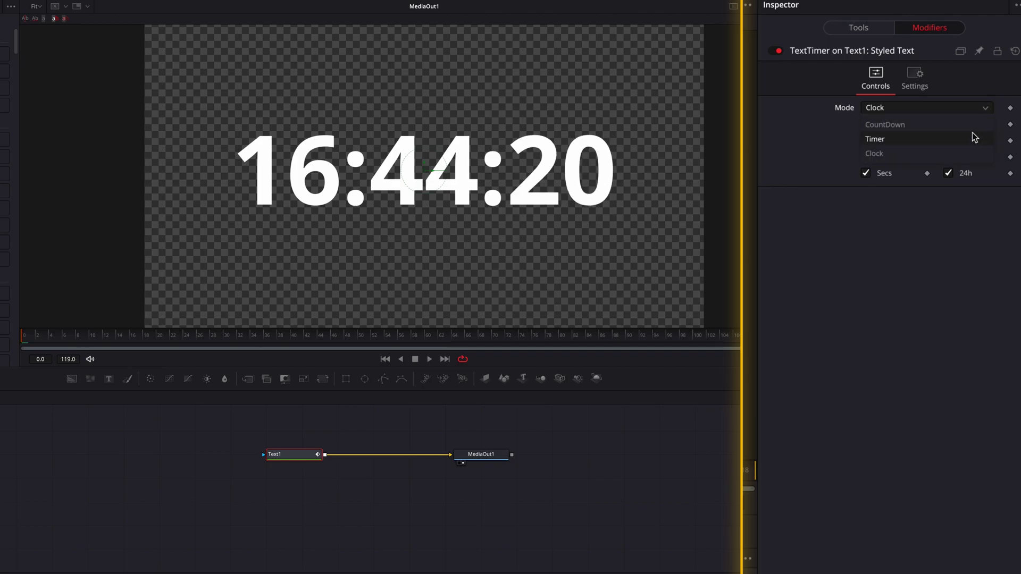
click(973, 125)
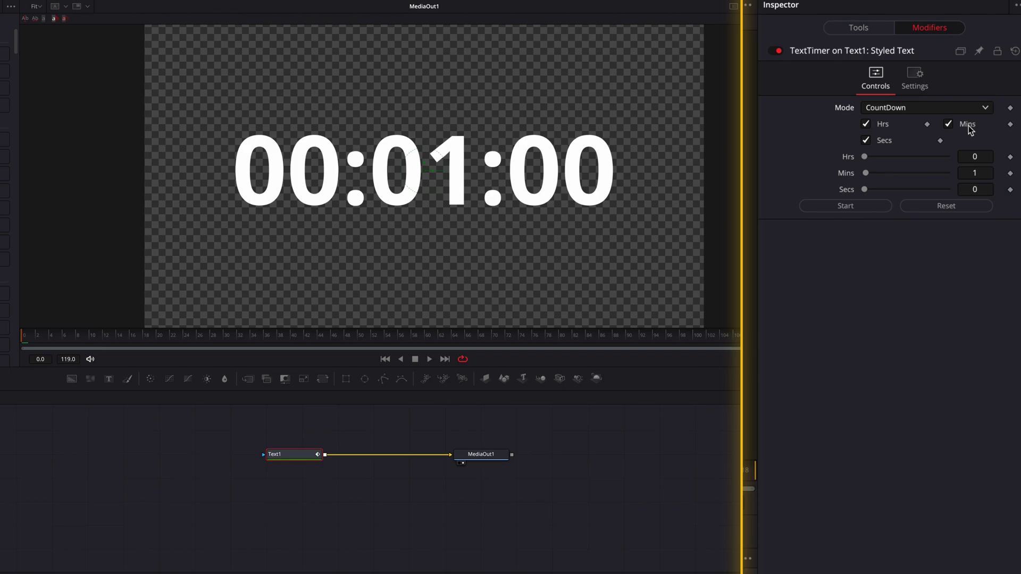
click(863, 205)
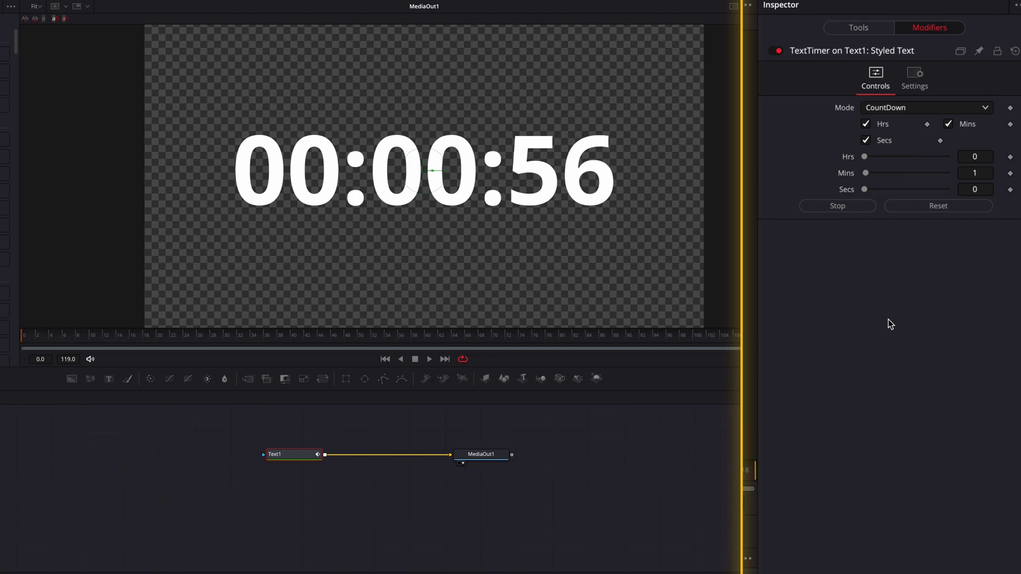
click(855, 208)
Switch the TextTimer modifier to Timer mode, run the timer for a few seconds and stop it.
click(949, 108)
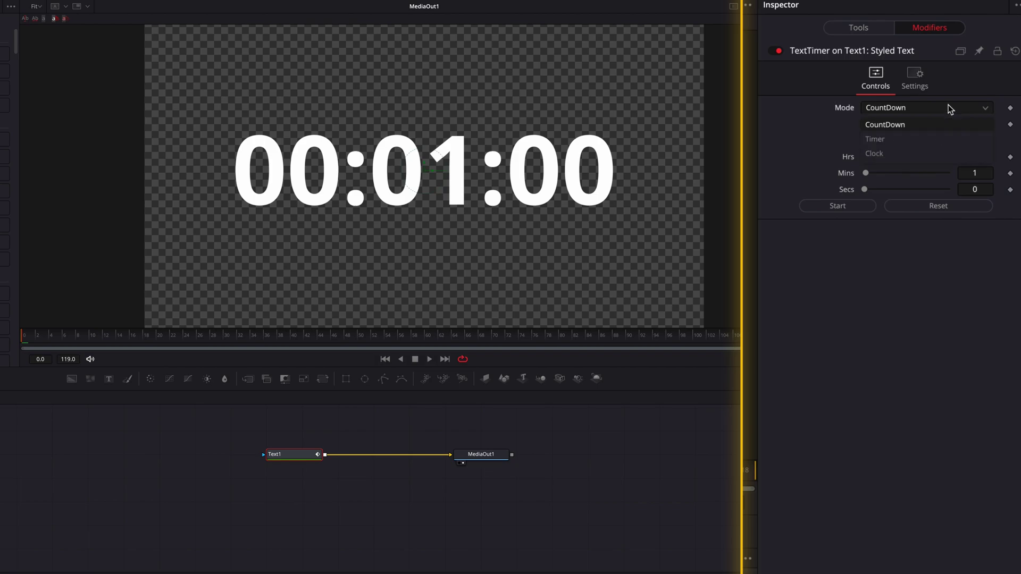
click(945, 140)
click(854, 210)
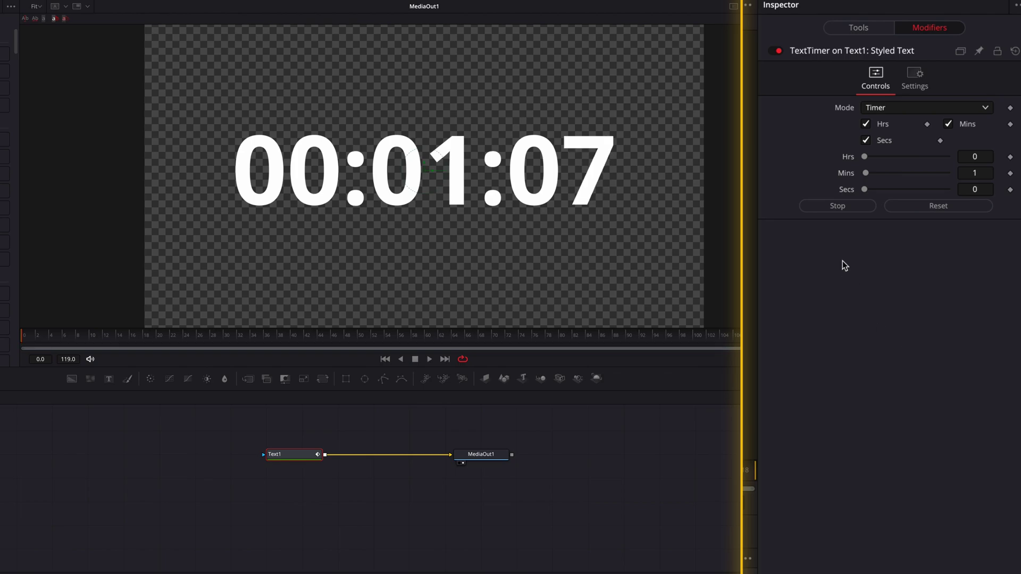
click(844, 207)
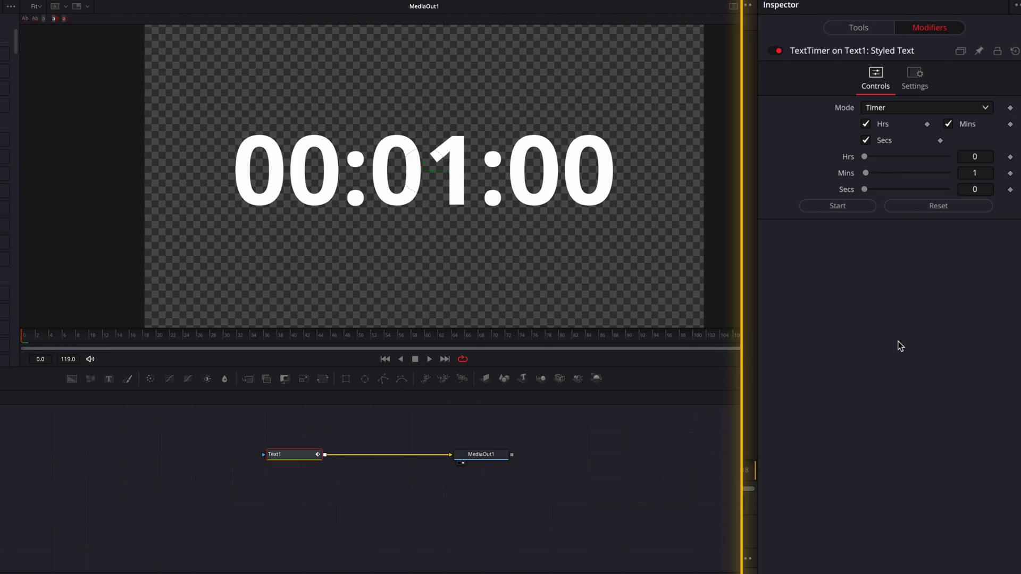
Turn off Hrs for the TextTimer display and keyframe Mins from 1 at frame 0 to 5 at frame 60.
click(865, 125)
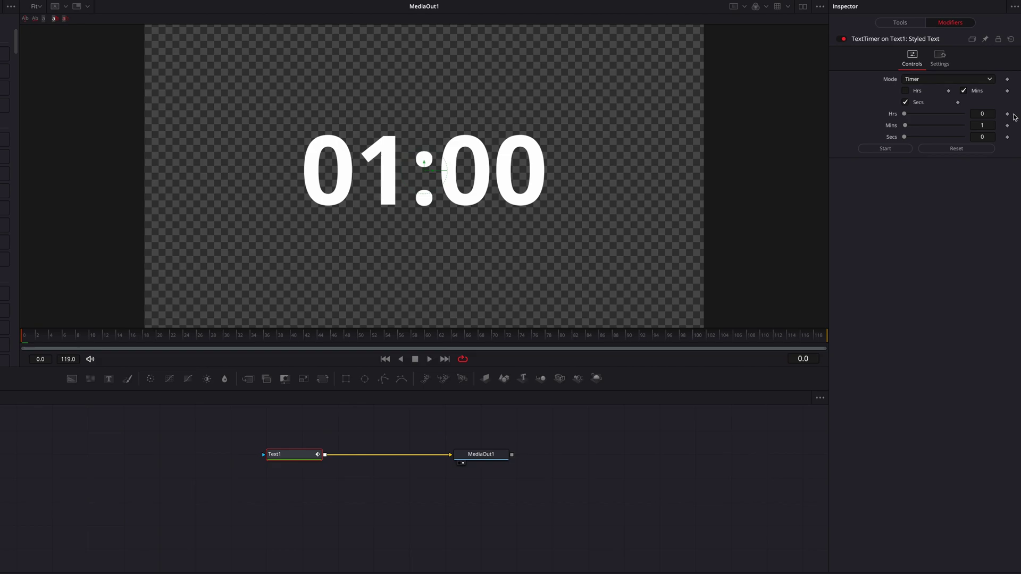
click(1007, 125)
click(426, 340)
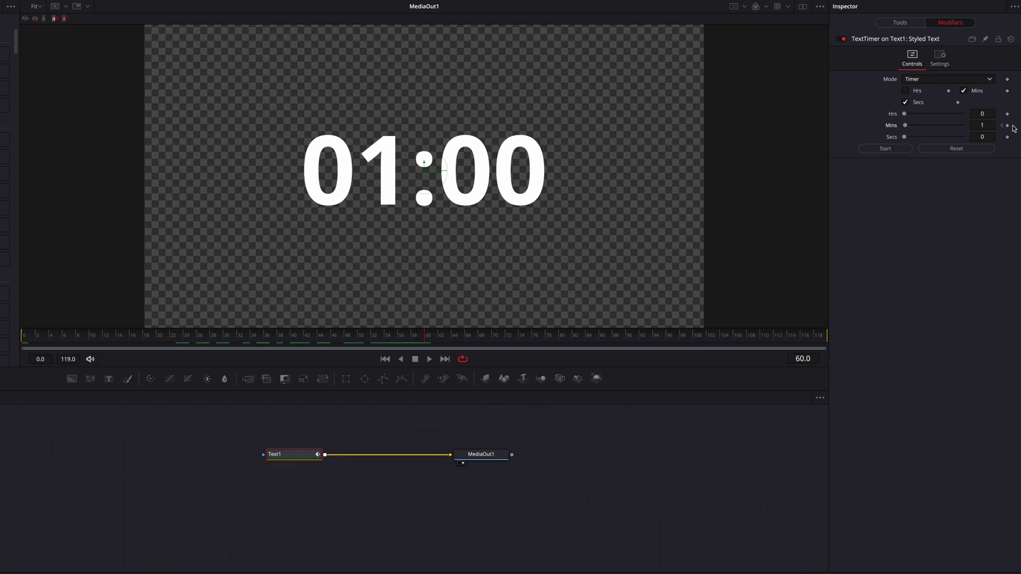
click(987, 126)
text(5)
key(Return)
Play the keyframed minutes from the start and return to frame 0.
drag(146, 337, 22, 340)
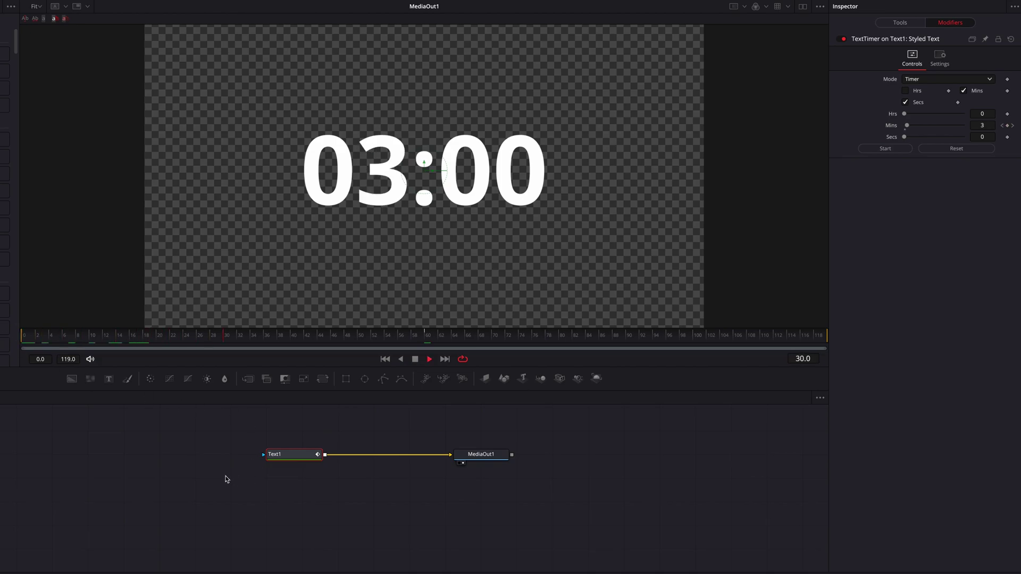
key(space)
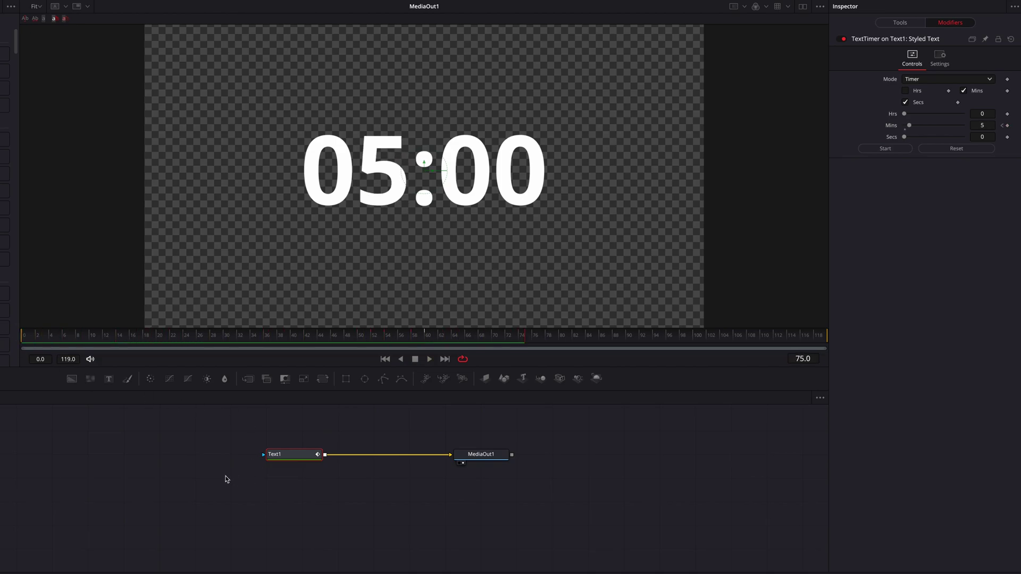
drag(75, 336, 11, 335)
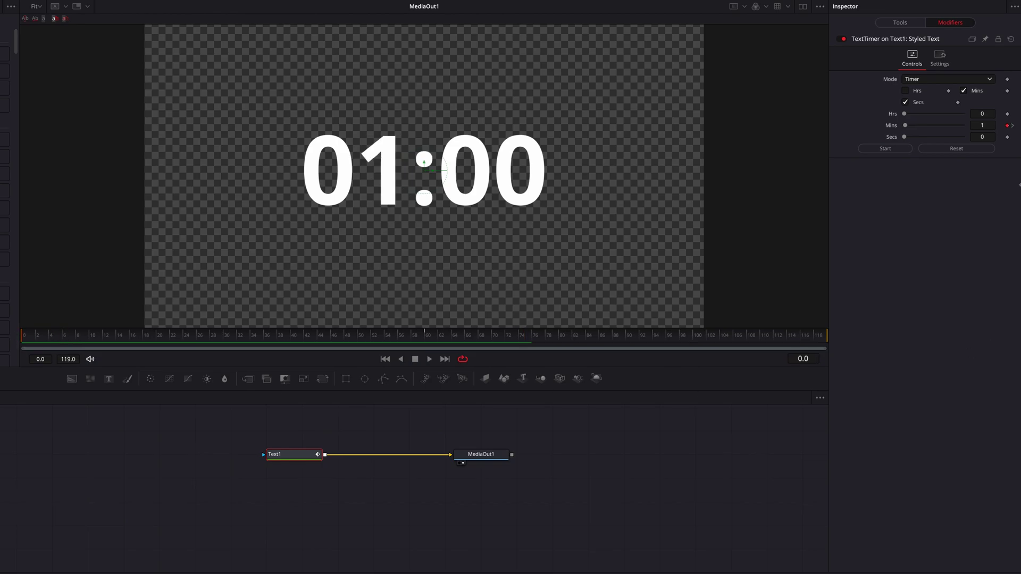
Clear the Mins animation of the TextTimer modifier and set Mins to 0.
double_click(889, 128)
drag(906, 126, 904, 125)
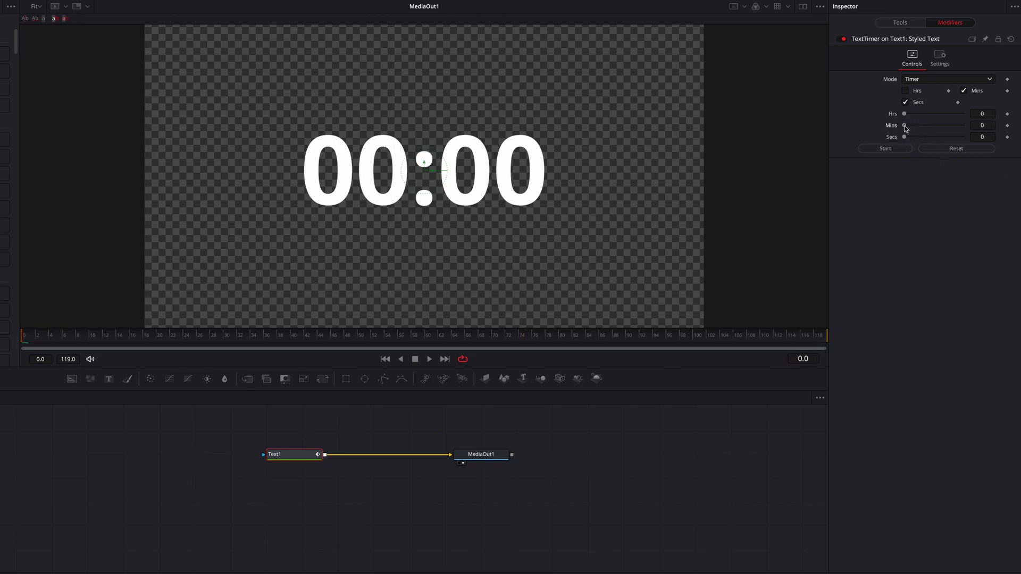
Keyframe the TextTimer's Secs value from 59 at frame 0 to 0 at frame 60.
click(1007, 137)
text(59)
key(Tab)
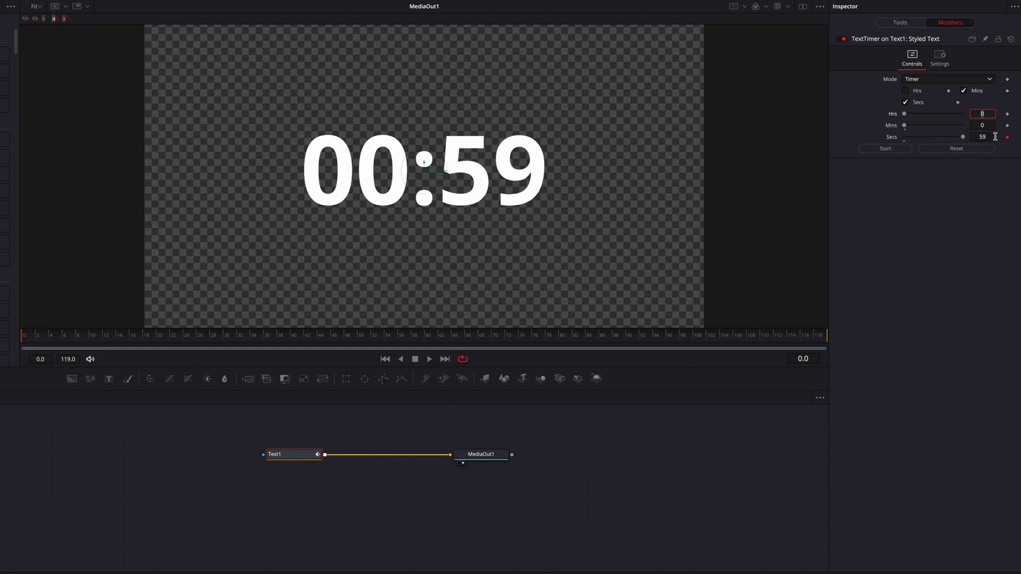
drag(458, 338, 441, 337)
drag(464, 336, 427, 338)
drag(962, 138, 833, 137)
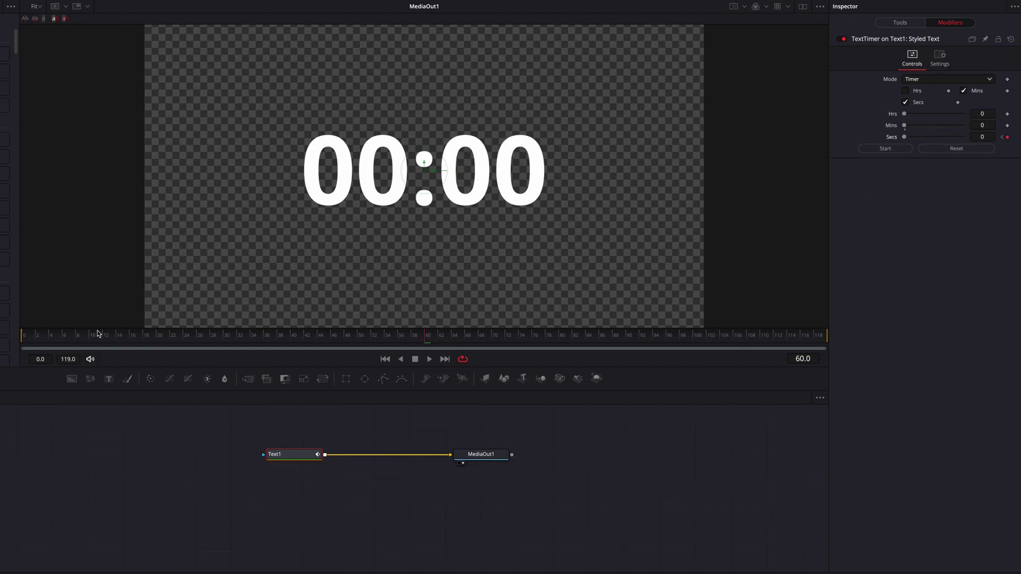
Play the keyframed seconds countdown from the start and return to frame 0.
drag(78, 335, 15, 344)
key(space)
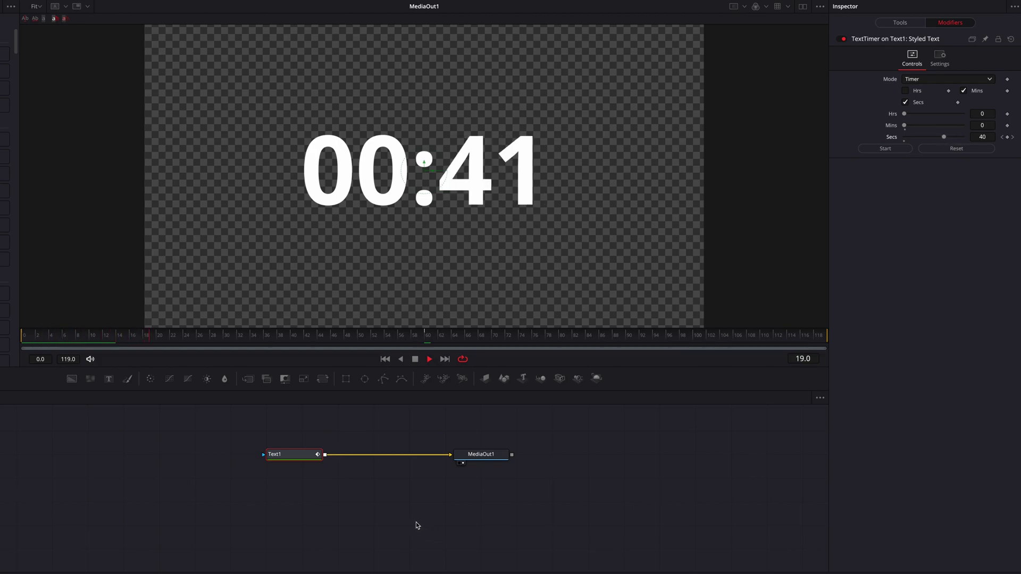
key(space)
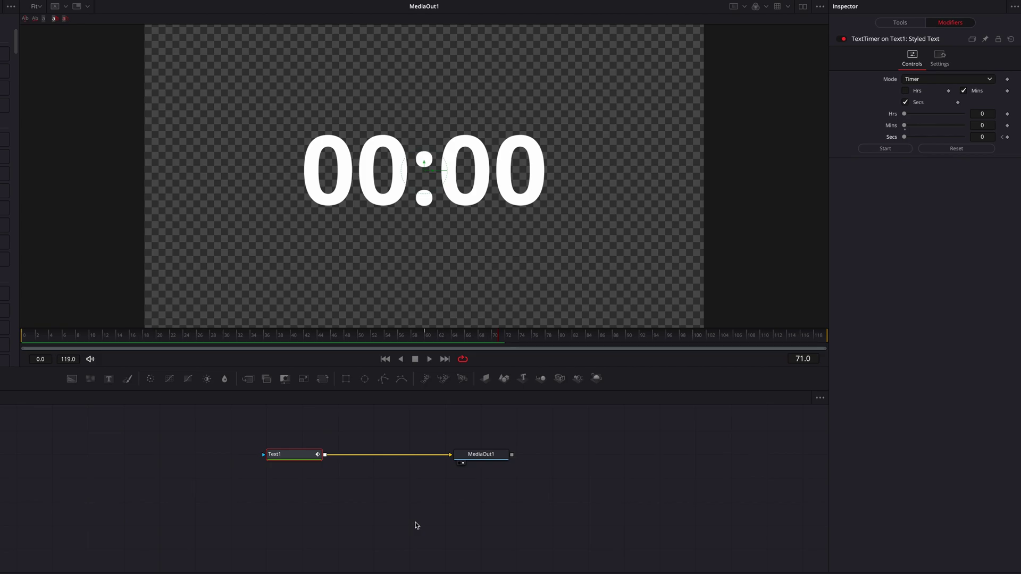
drag(116, 336, 6, 332)
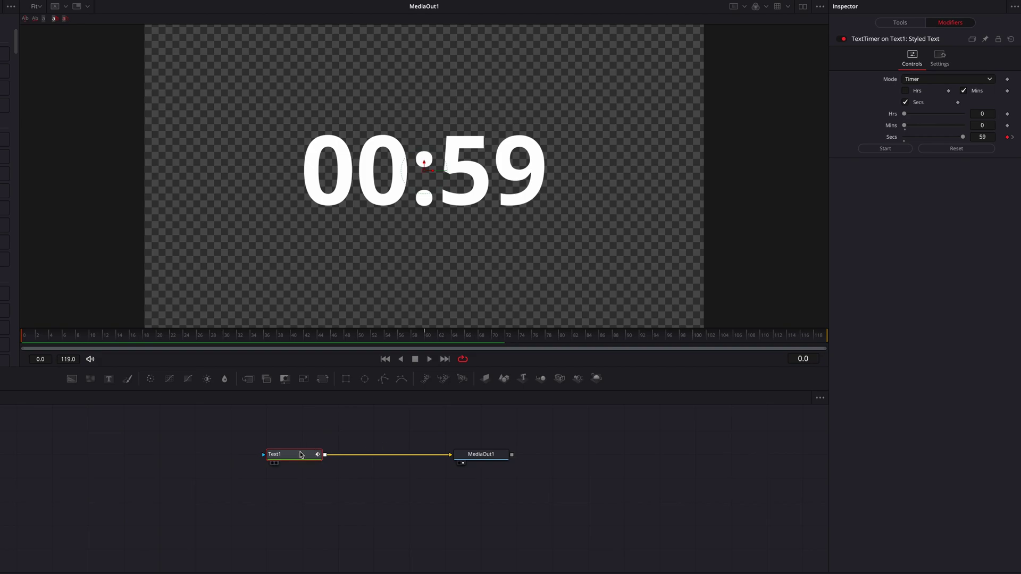
Remove the TextTimer modifier from Text1 and activate the node's styled text for editing.
right_click(958, 40)
click(900, 23)
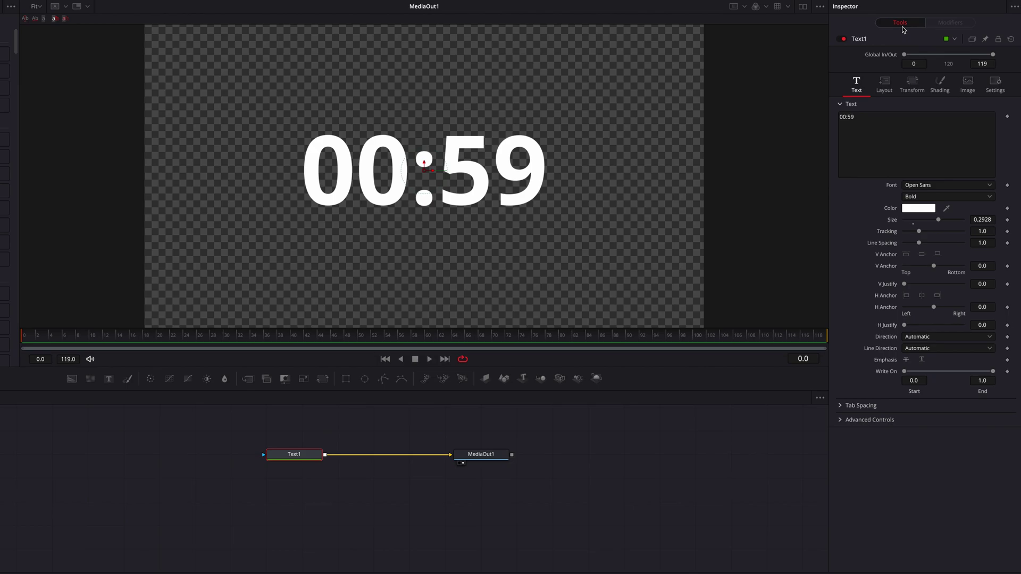
click(894, 119)
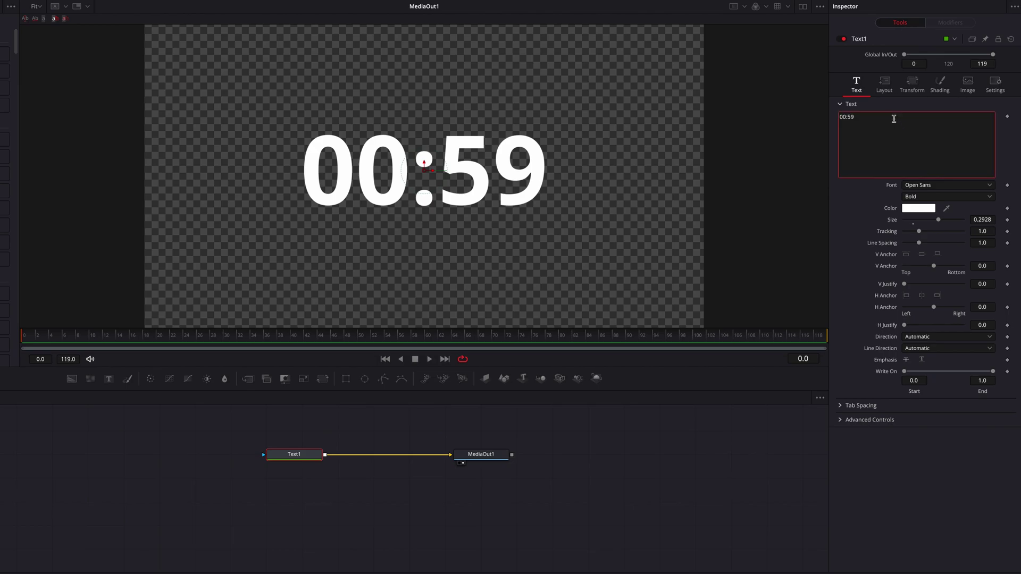
Apply a TimeCode modifier to Text1's styled text and turn off its hours display.
right_click(894, 119)
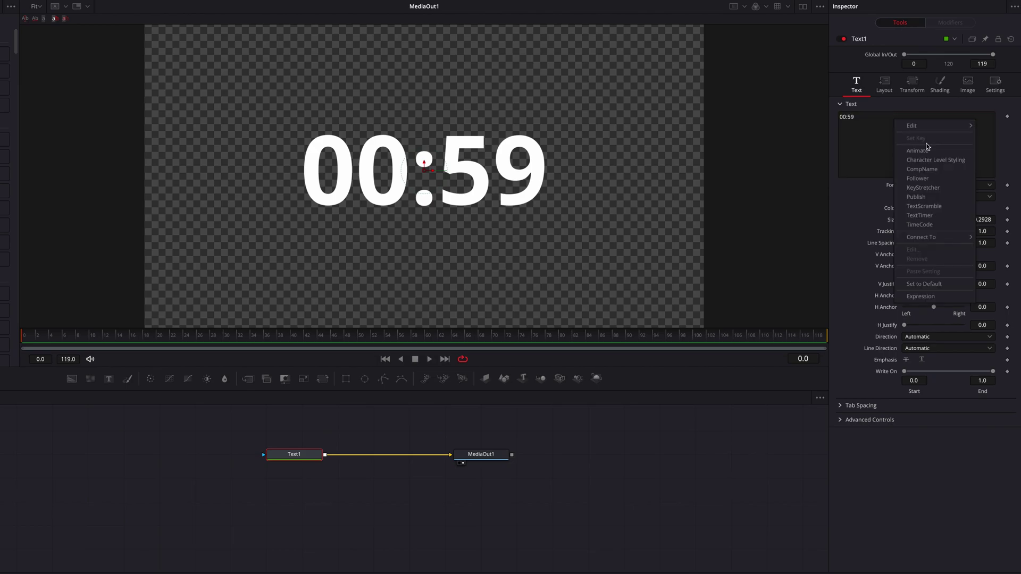
click(953, 225)
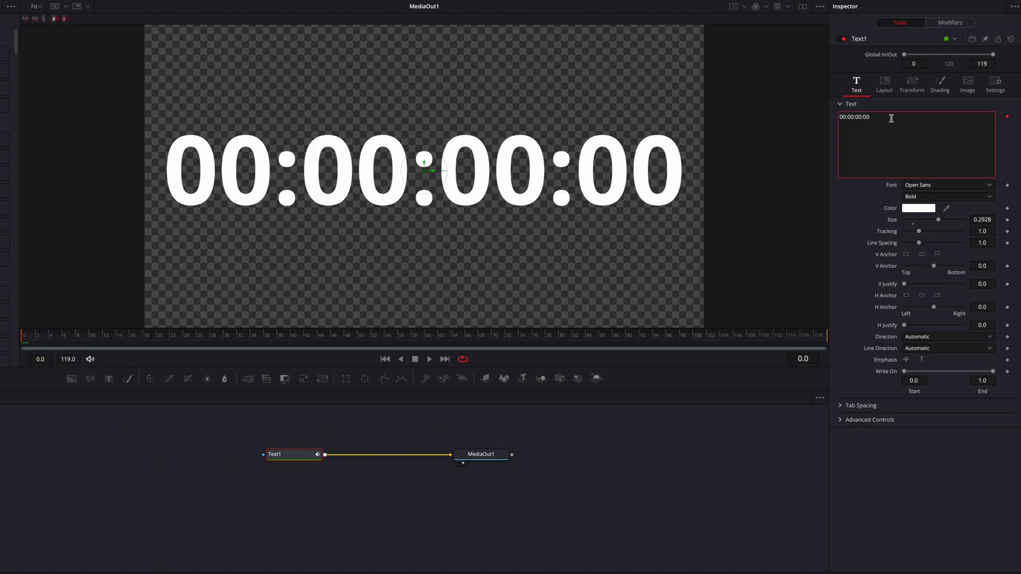
click(952, 23)
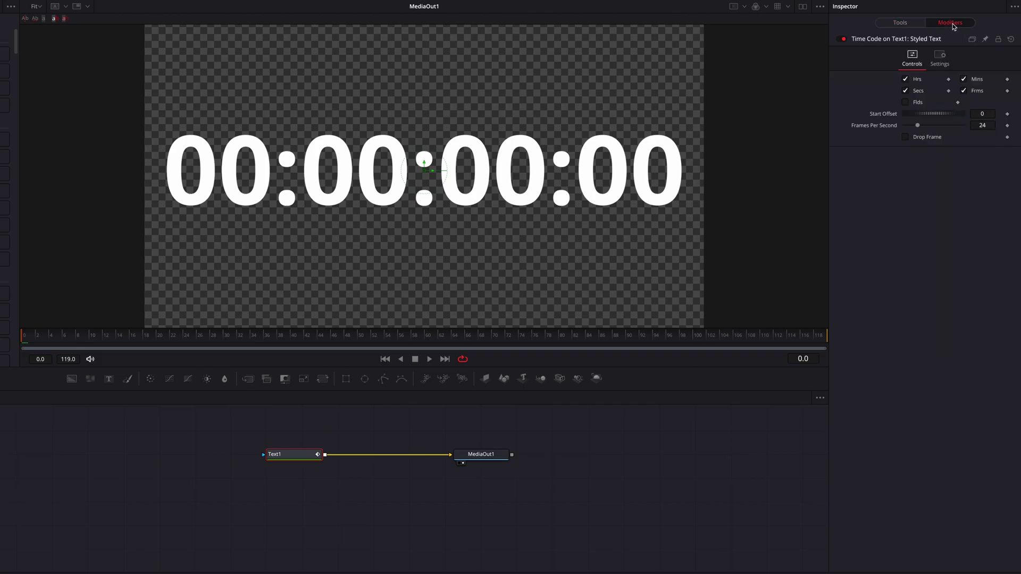
click(907, 80)
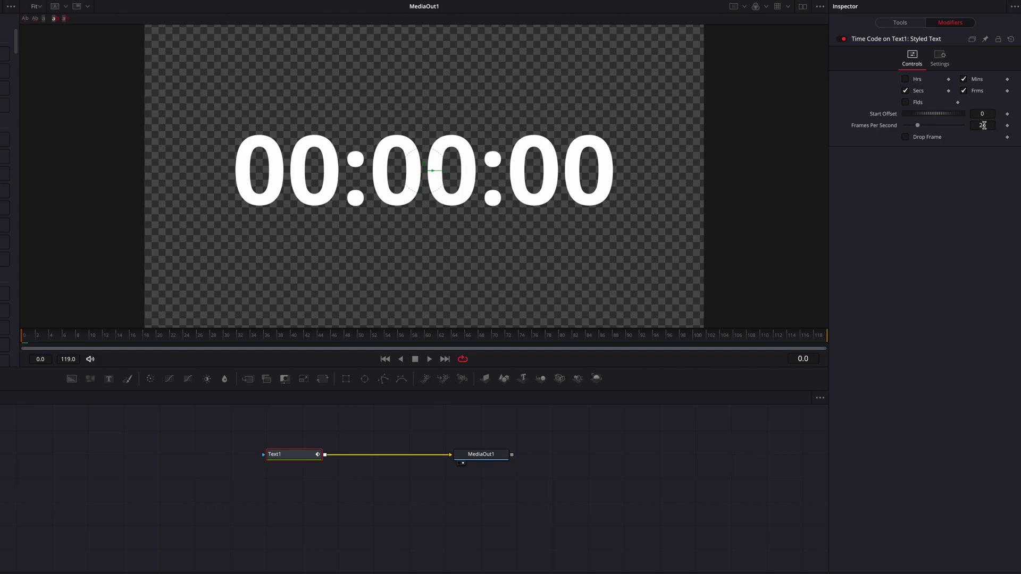
Play the timecode counting up and return to frame 0.
key(space)
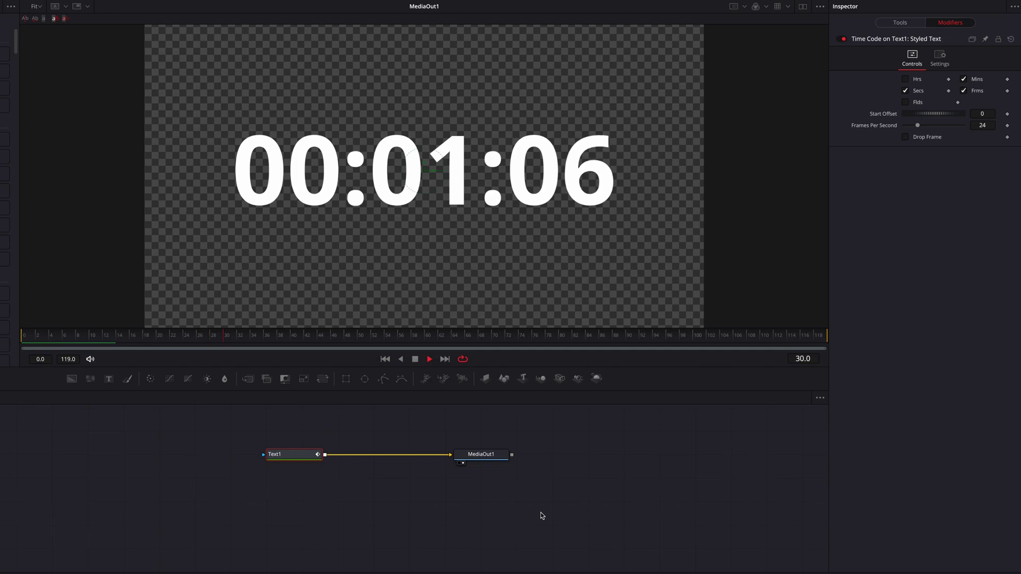
key(space)
drag(99, 337, 13, 342)
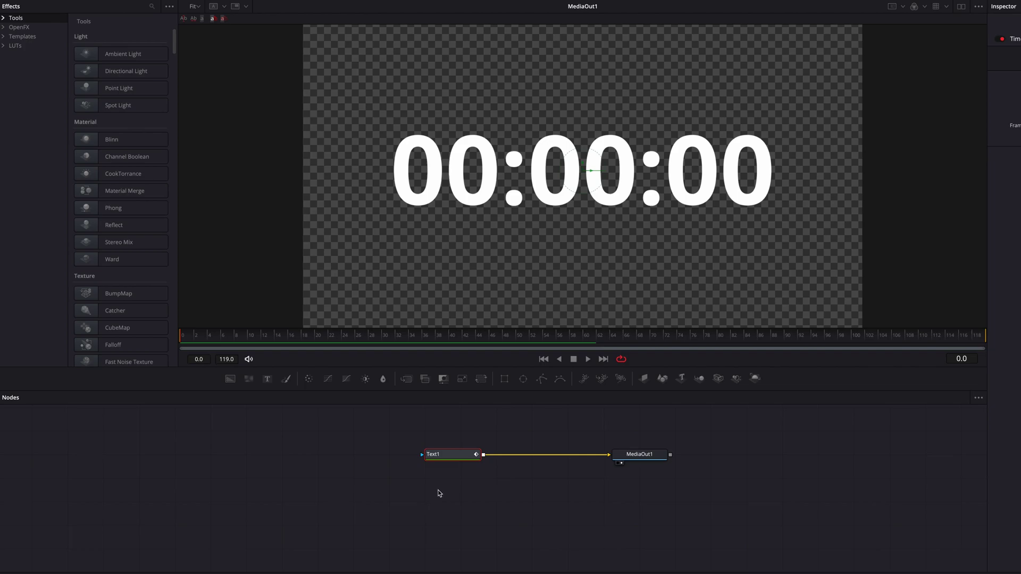
Insert a Time Speed node from the Miscellaneous tools between Text1 and MediaOut1.
click(5, 18)
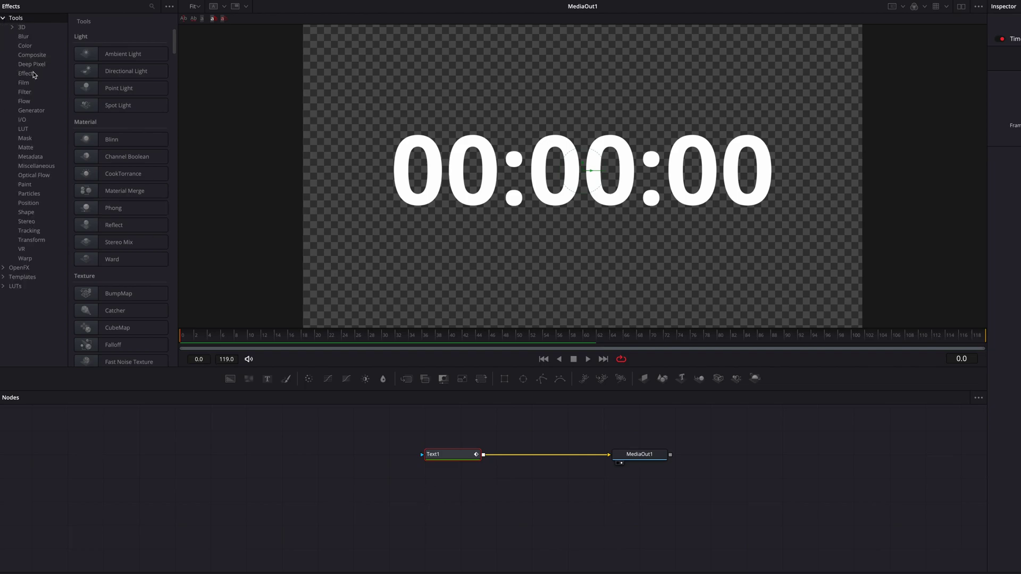
click(40, 166)
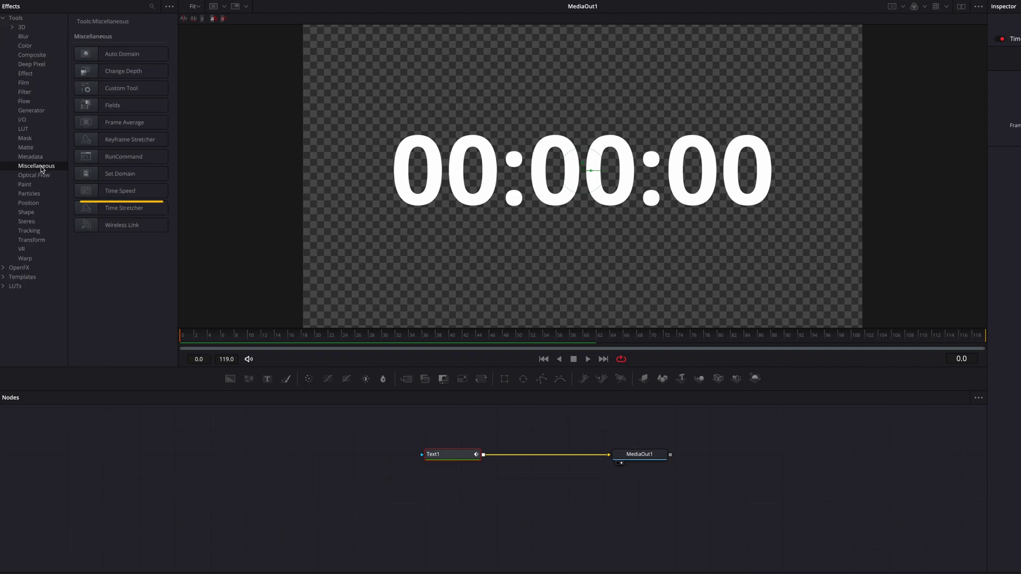
click(129, 204)
click(132, 192)
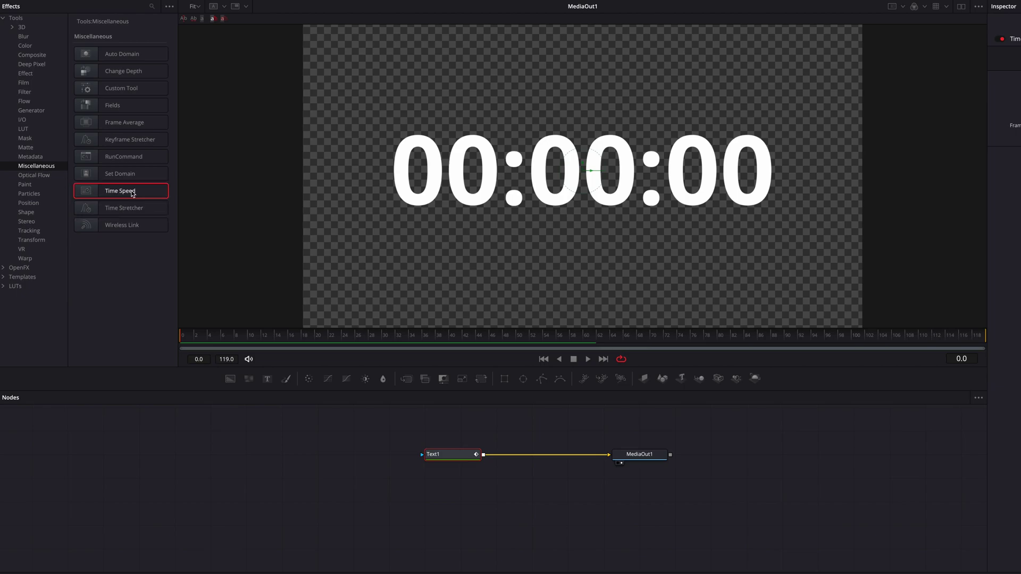
drag(132, 193, 541, 458)
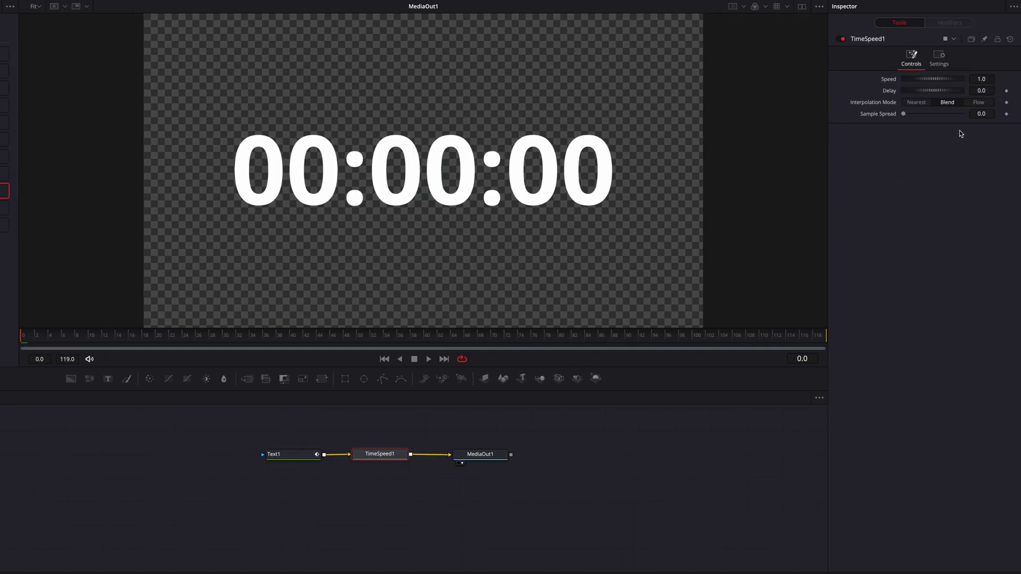
Set the TimeSpeed1 node's speed to -1 to reverse the timecode.
click(987, 80)
text(-1)
key(Tab)
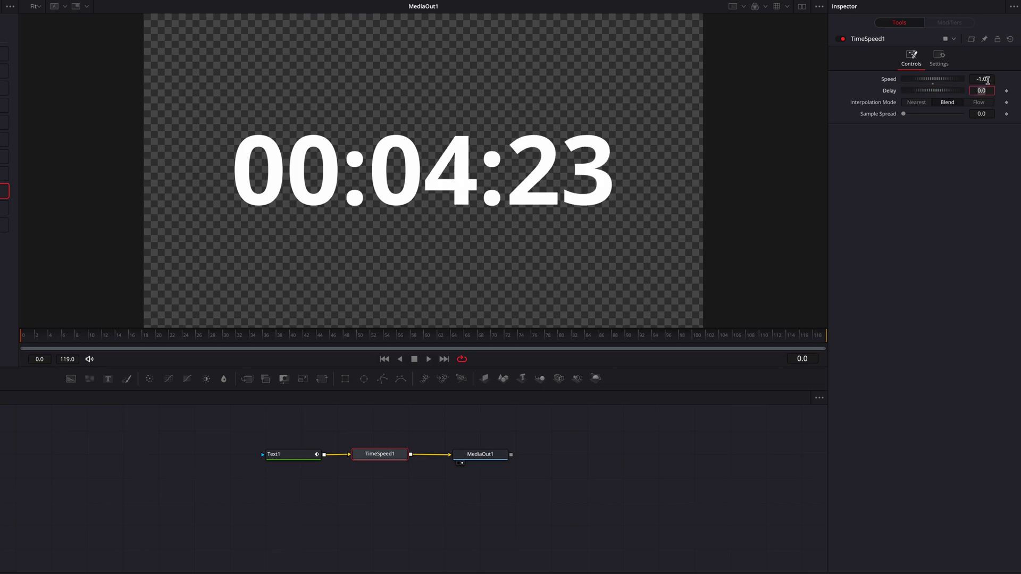
Review the reversed timecode by scrubbing and playing it, and step through its last frames.
click(749, 338)
drag(749, 340, 22, 340)
key(space)
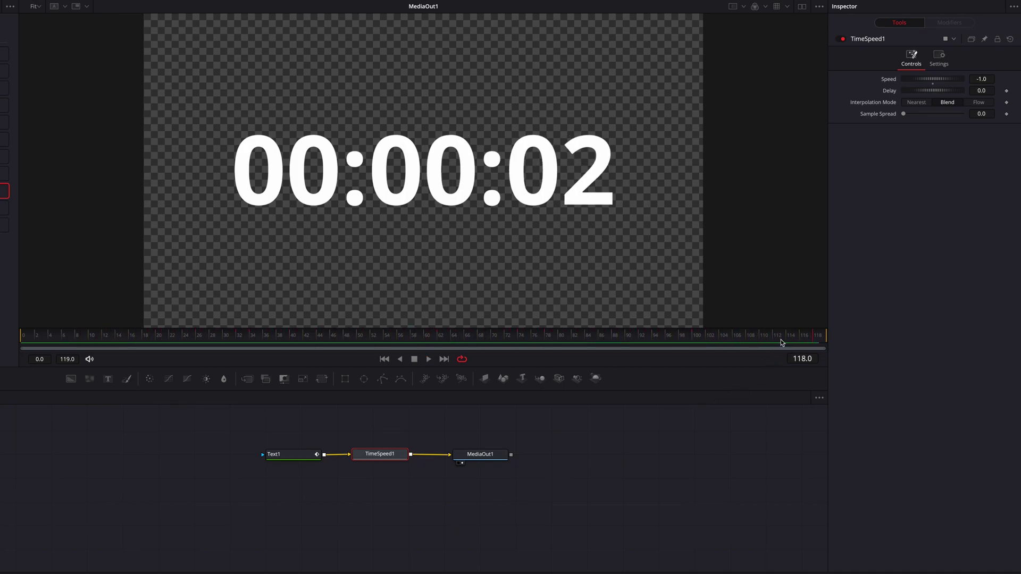
key(Right)
key(Right)
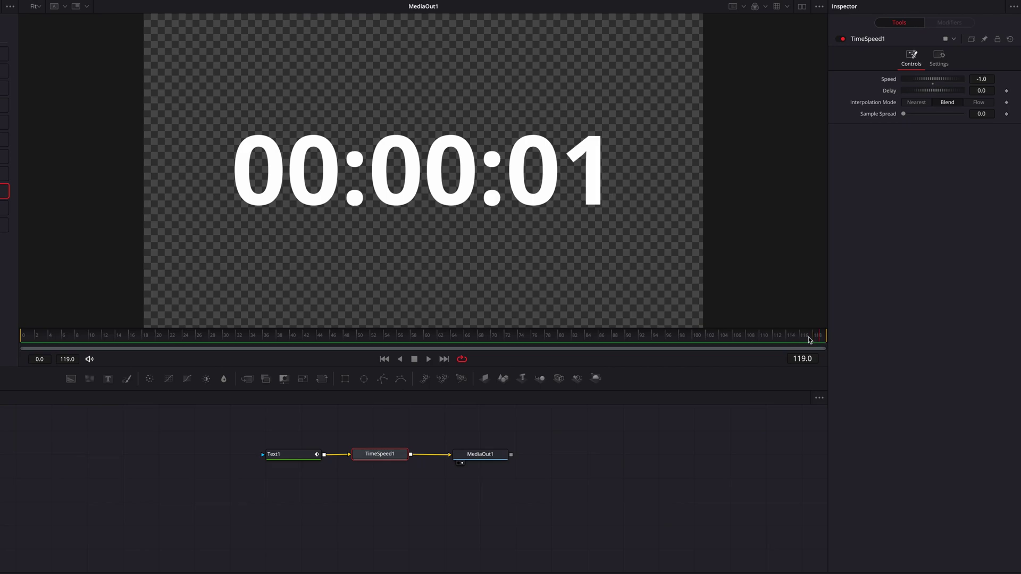
key(Left)
Set TimeSpeed1's interpolation mode to Nearest and return to the first frame.
click(917, 102)
drag(35, 343, 9, 341)
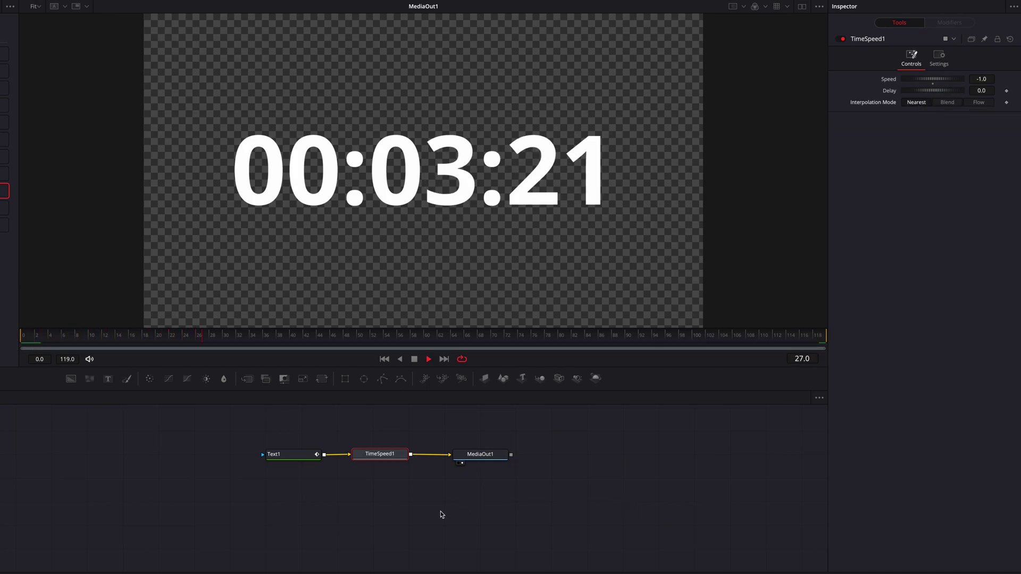